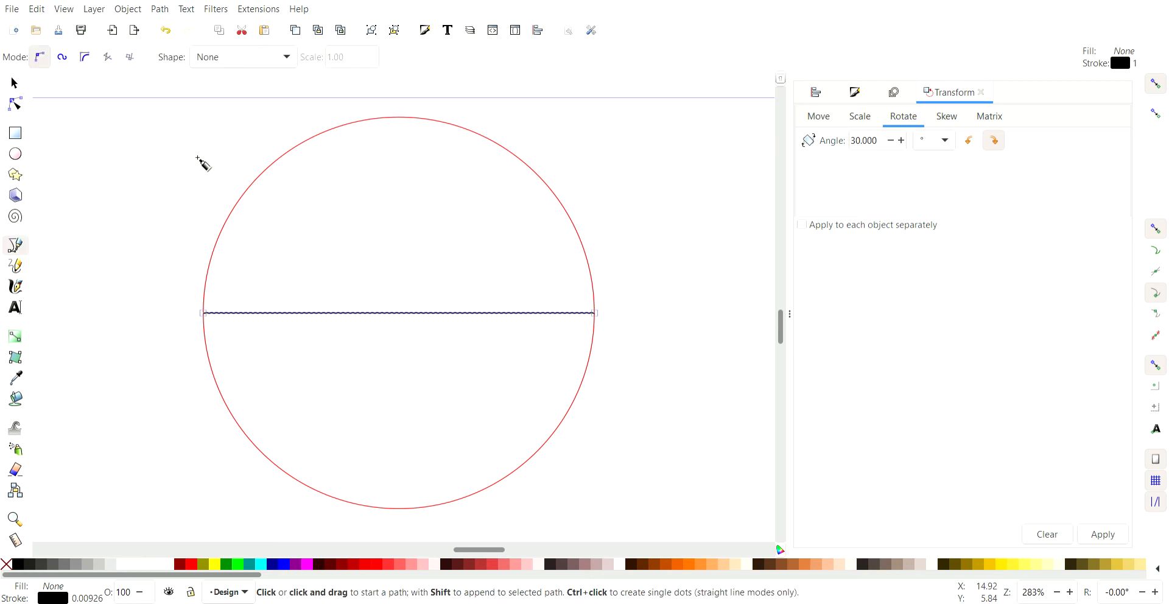
Step: Draw a straight horizontal line across the upper part of the circle and set its width to 2.370 in
mouse_move(196, 156)
mouse_down()
mouse_move(568, 172)
mouse_move(595, 172)
mouse_move(594, 159)
mouse_up()
double_click(593, 160)
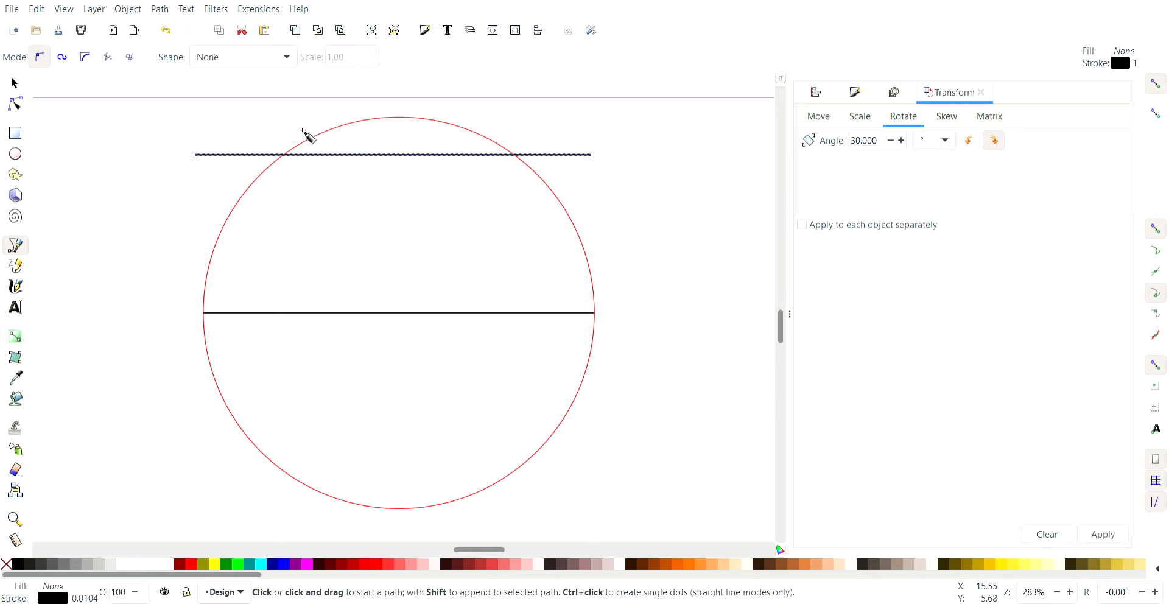
click(14, 85)
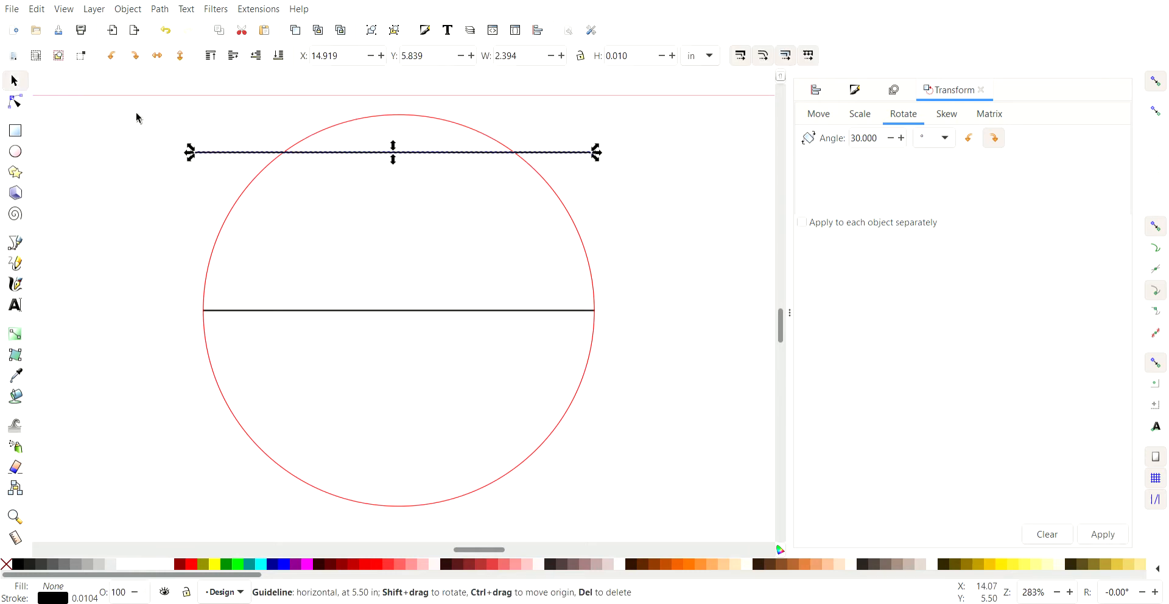
click(381, 117)
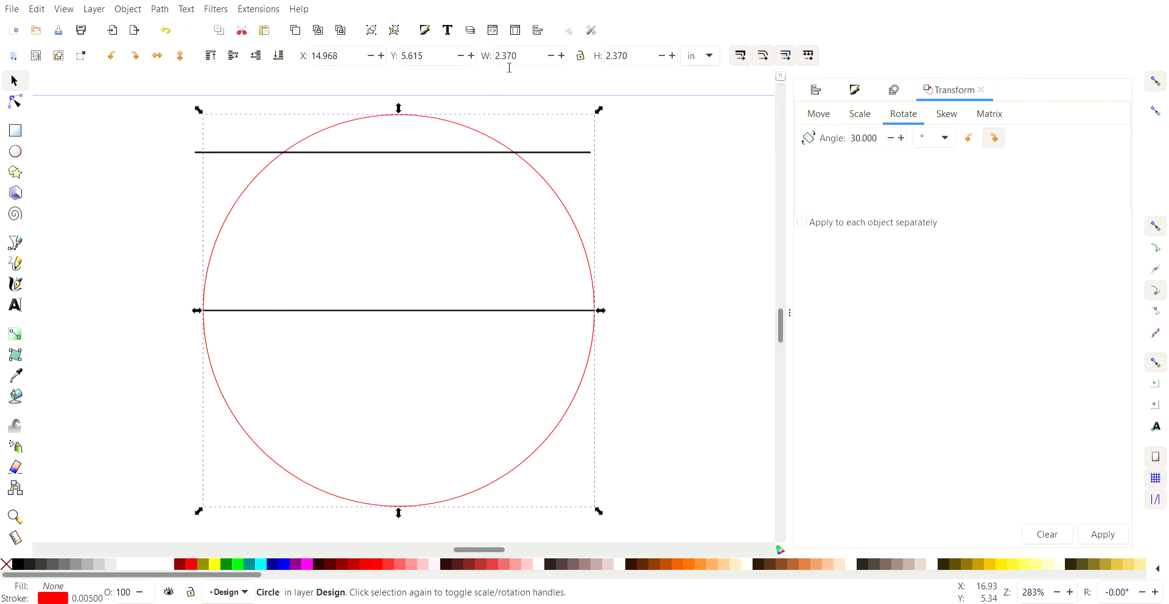
click(227, 152)
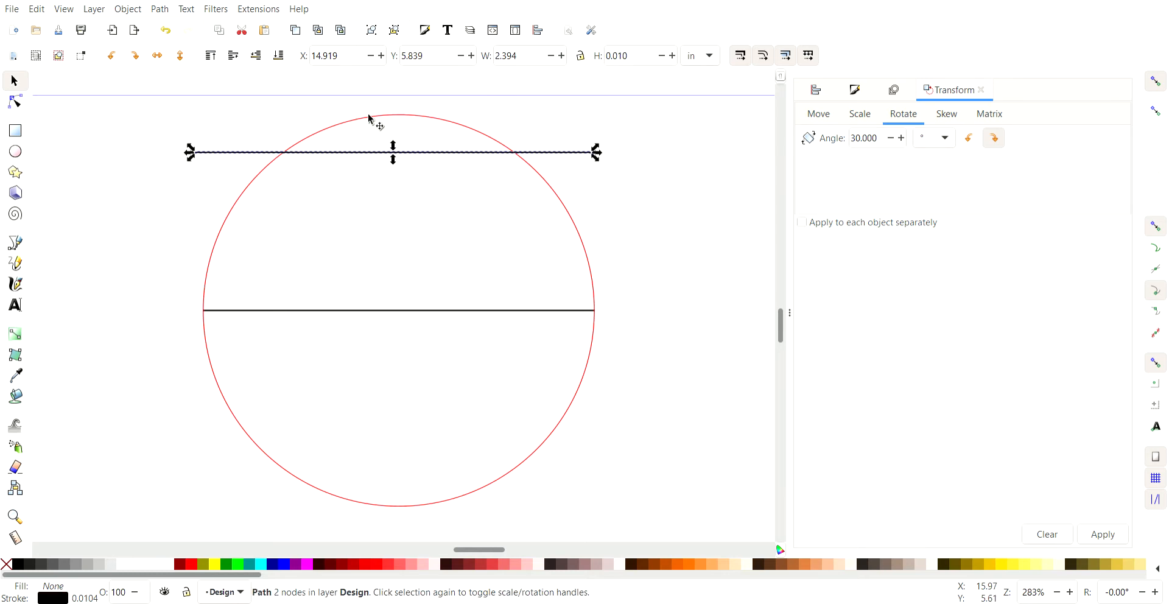
drag(527, 57, 340, 63)
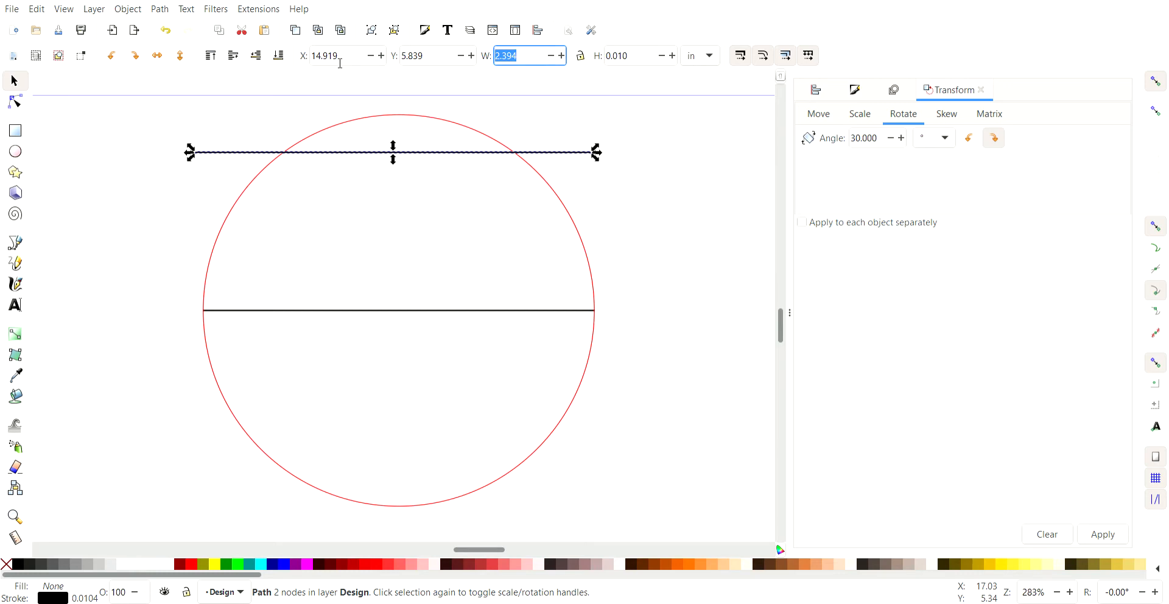
text(3.)
text(37)
key(Return)
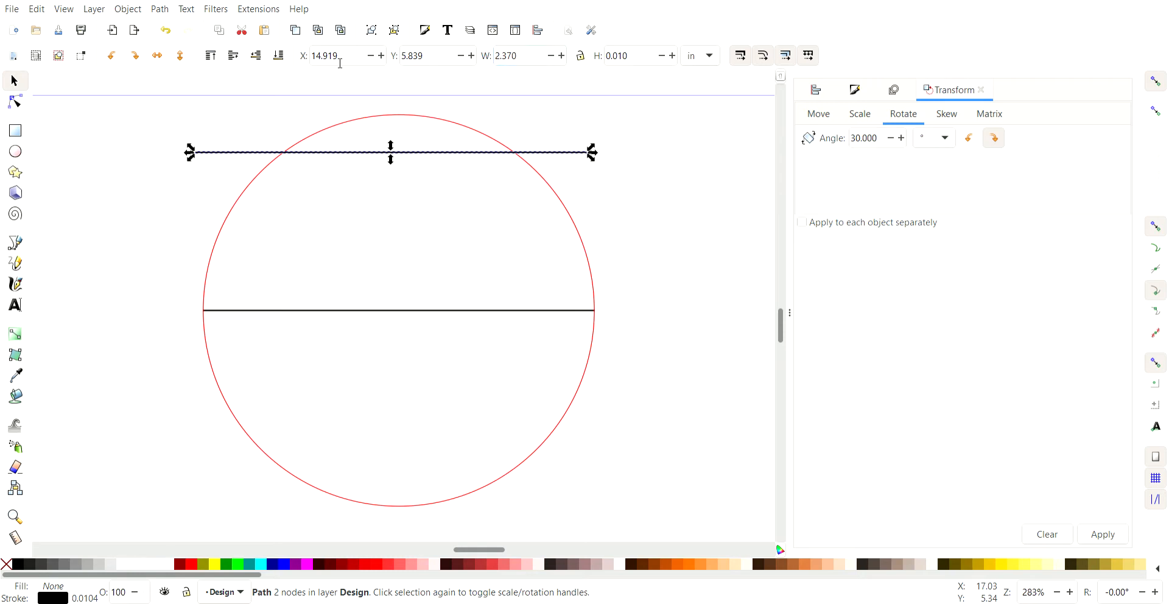
Step: Center the new line on the circle both horizontally and vertically
shift+click(460, 129)
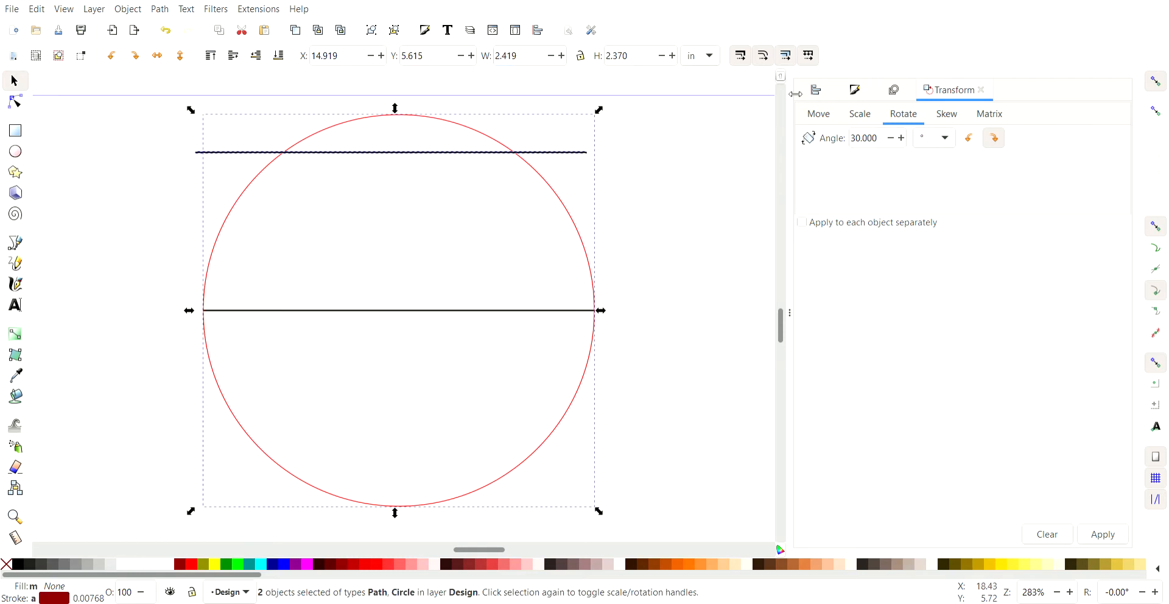
click(816, 90)
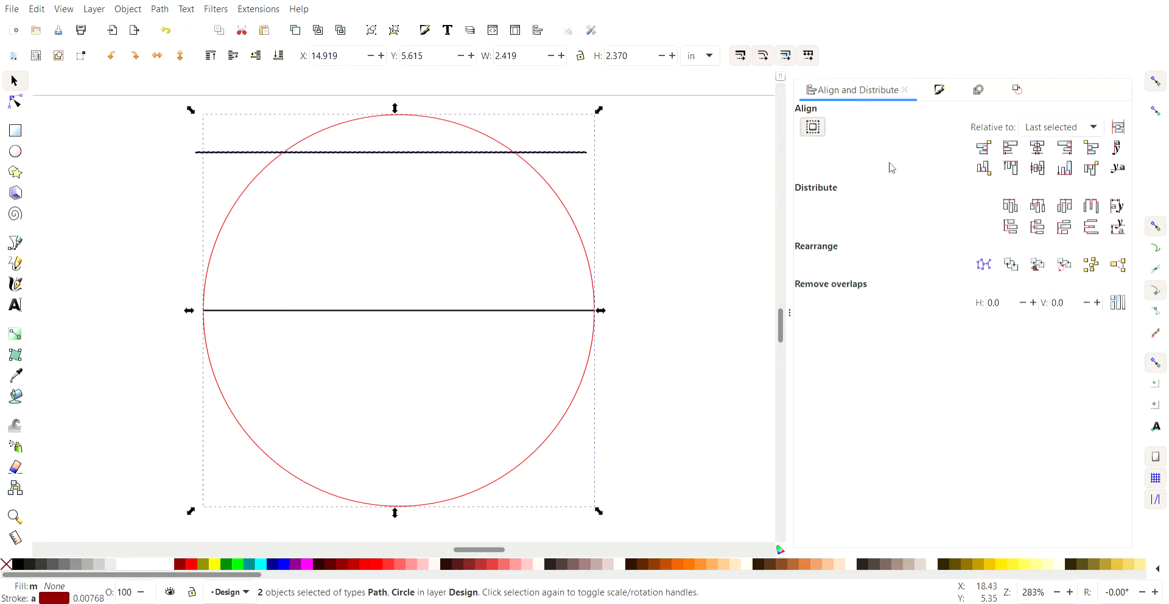
click(1038, 148)
click(1037, 168)
click(683, 296)
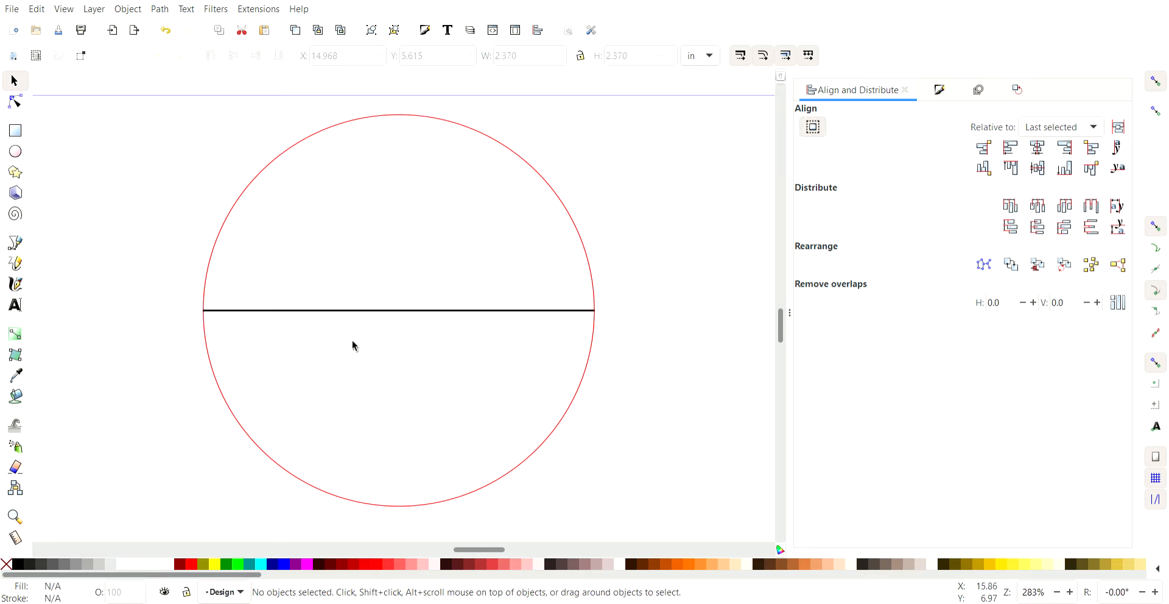
Step: Duplicate the horizontal diameter line and rotate the copy 90° clockwise into a vertical diameter
click(359, 312)
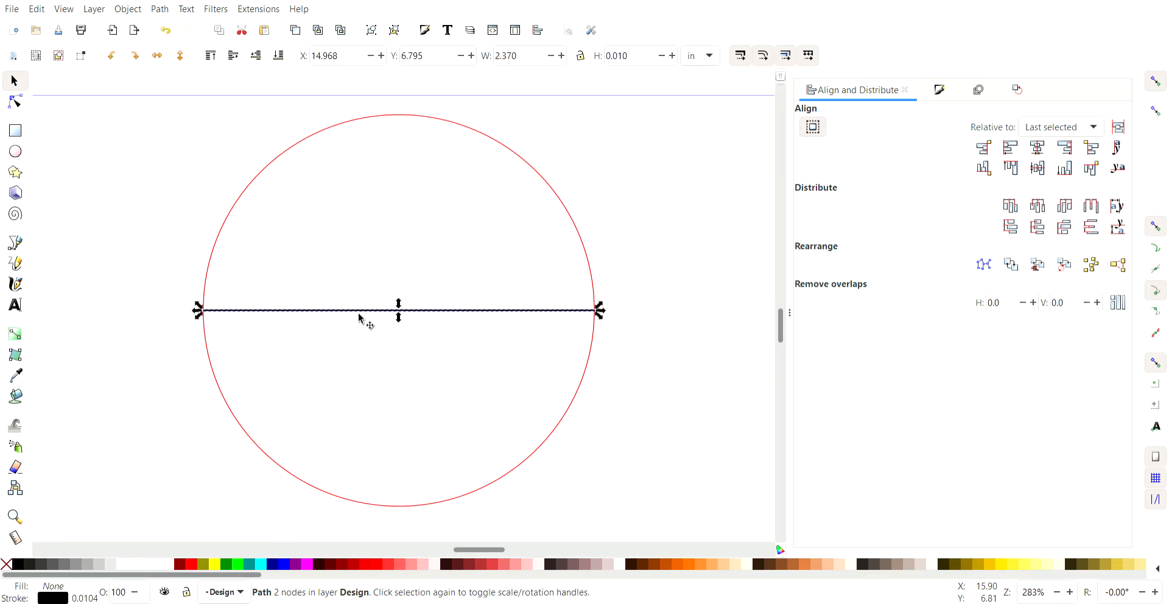
key(ctrl+d)
click(135, 56)
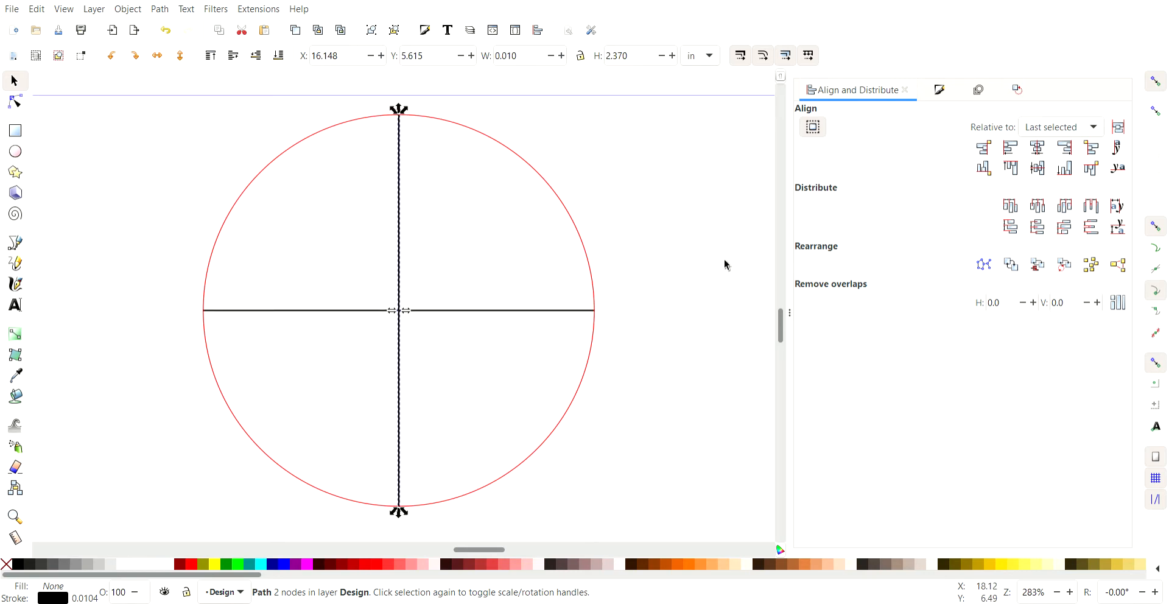
click(615, 263)
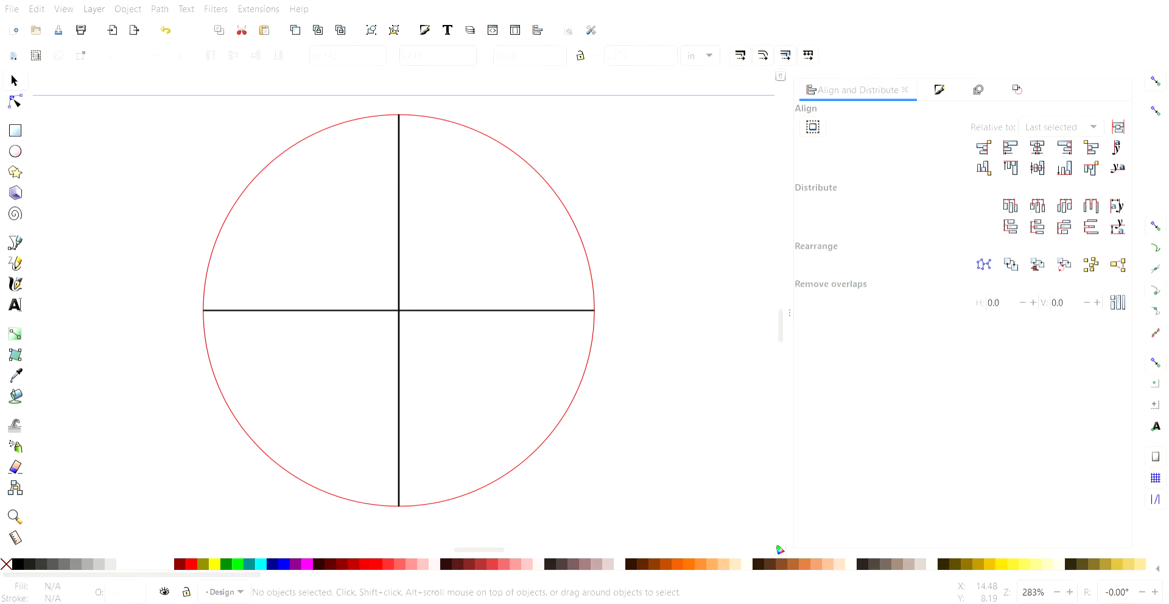
Step: Create two copies of the vertical line, rotating each one 30° further clockwise about the circle's center
click(415, 254)
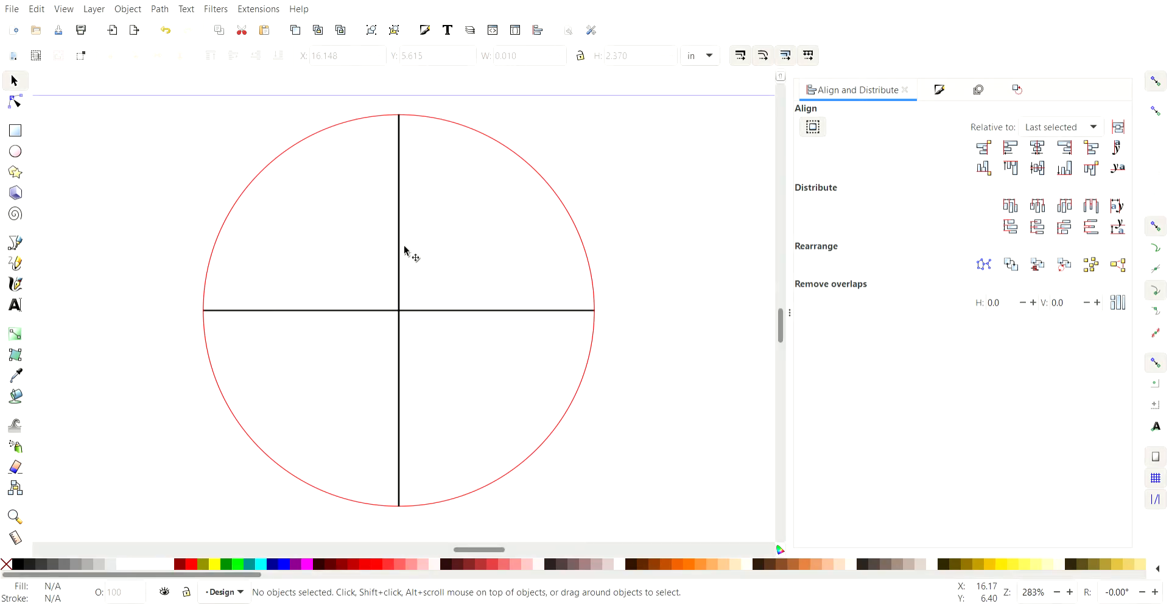
click(404, 245)
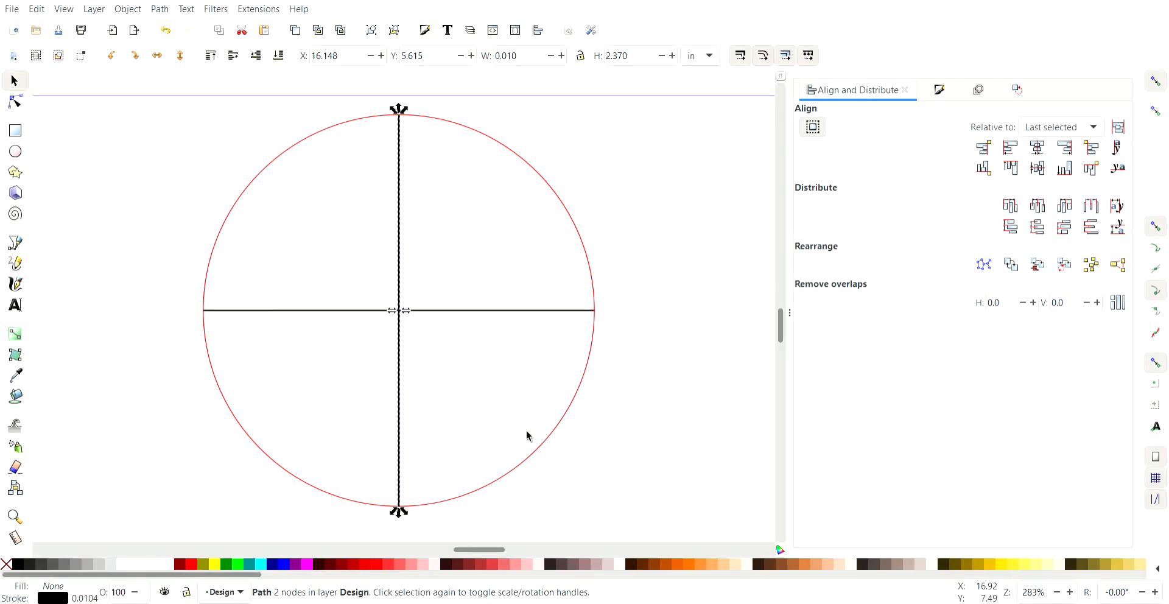
click(1019, 91)
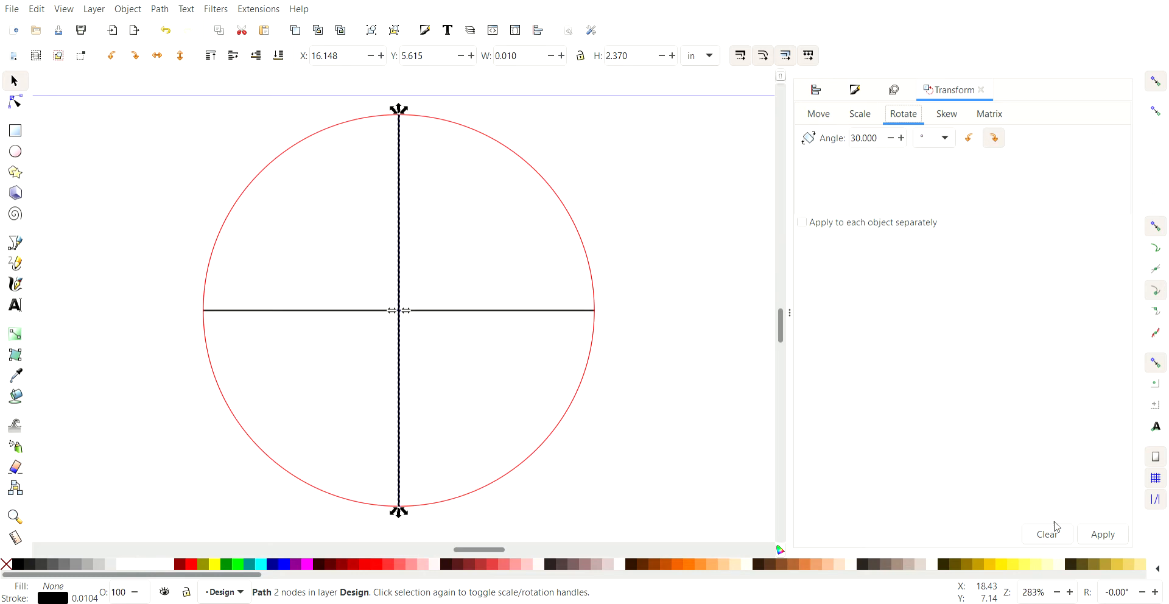
click(1098, 536)
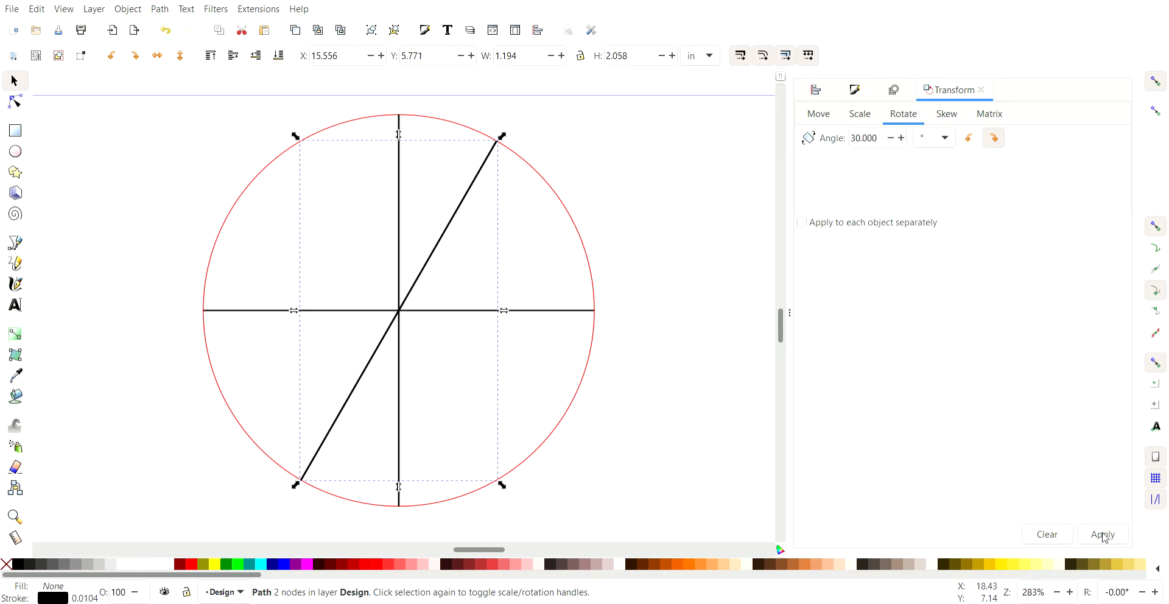
click(1105, 537)
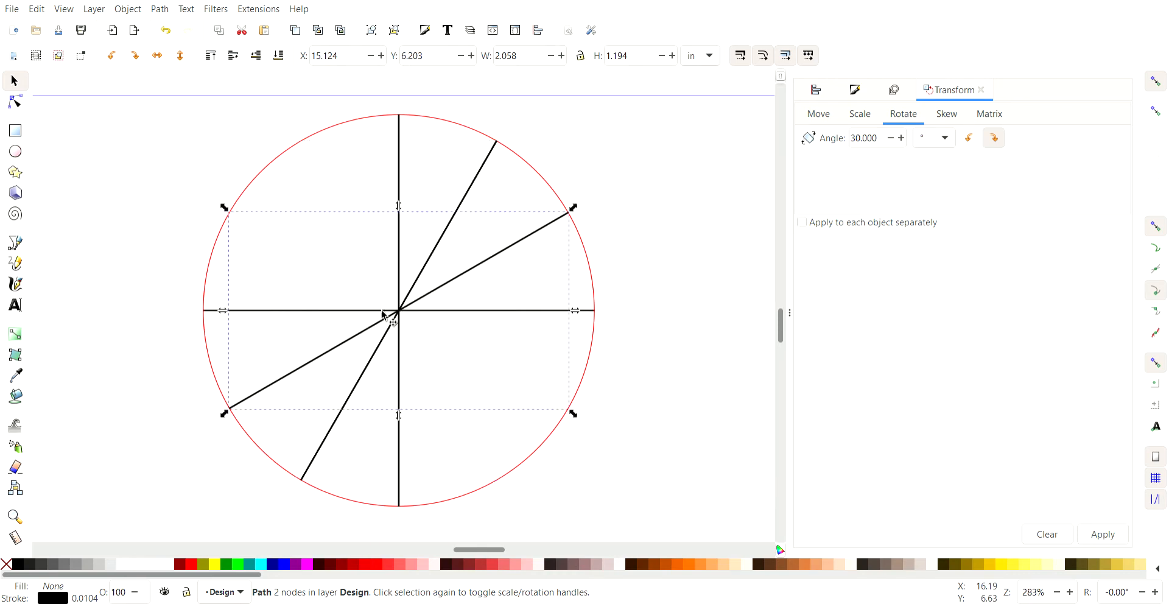
Step: Duplicate the two diagonal lines and flip the copies horizontally to complete the twelve-part division
shift+click(488, 166)
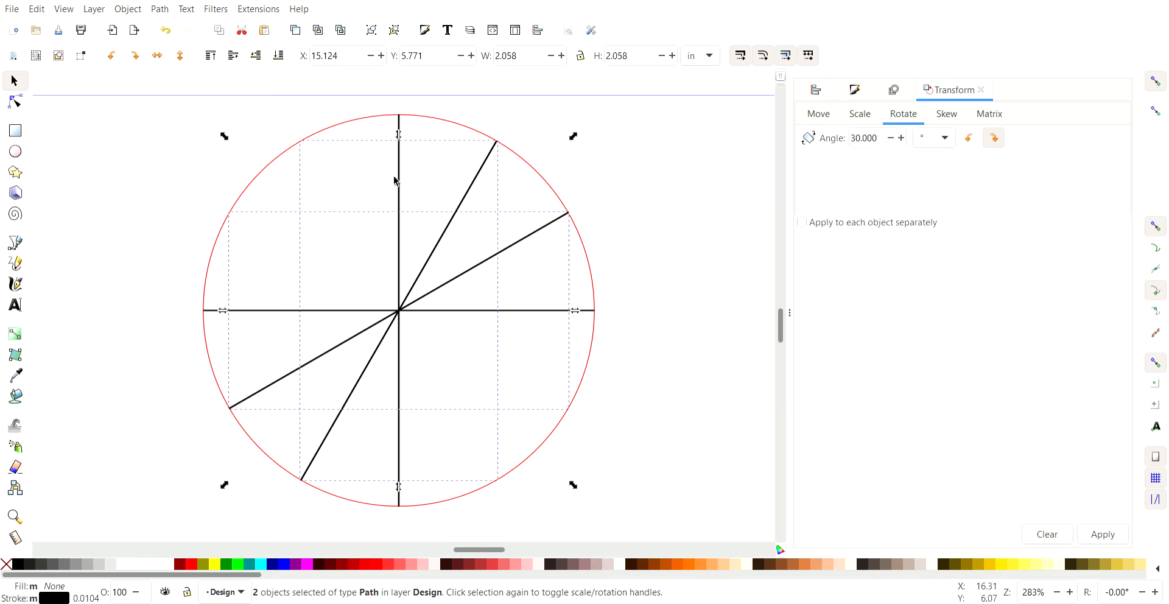
click(162, 59)
click(620, 291)
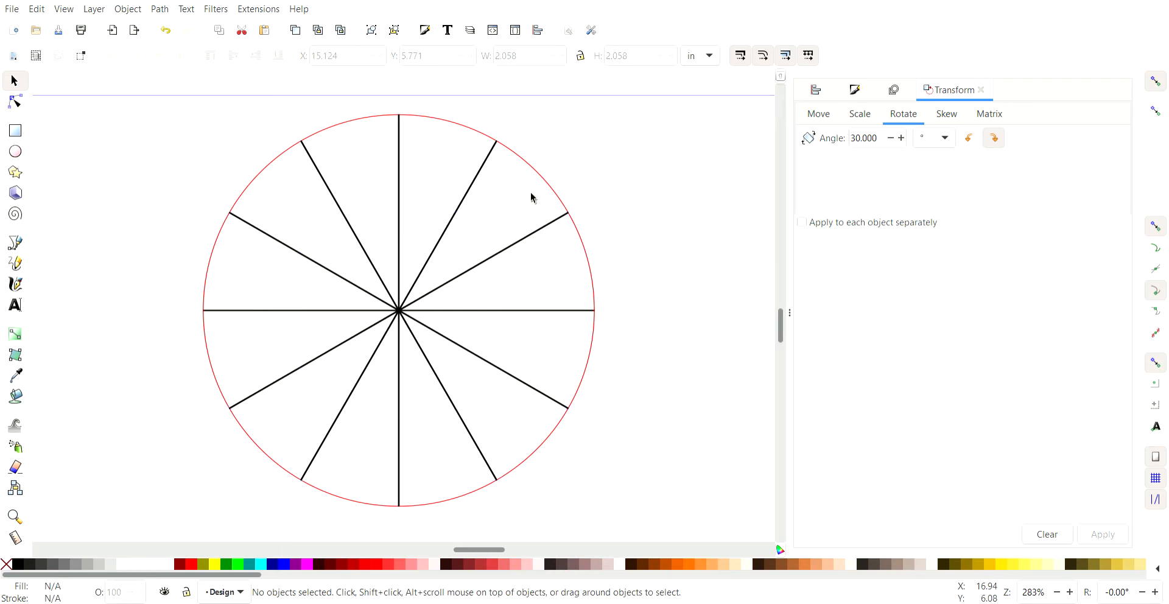
Step: Place a duplicate of the red circle beside the divided one, at about X 17.645 in, Y 5.548 in
scroll(619, 217, right, 5)
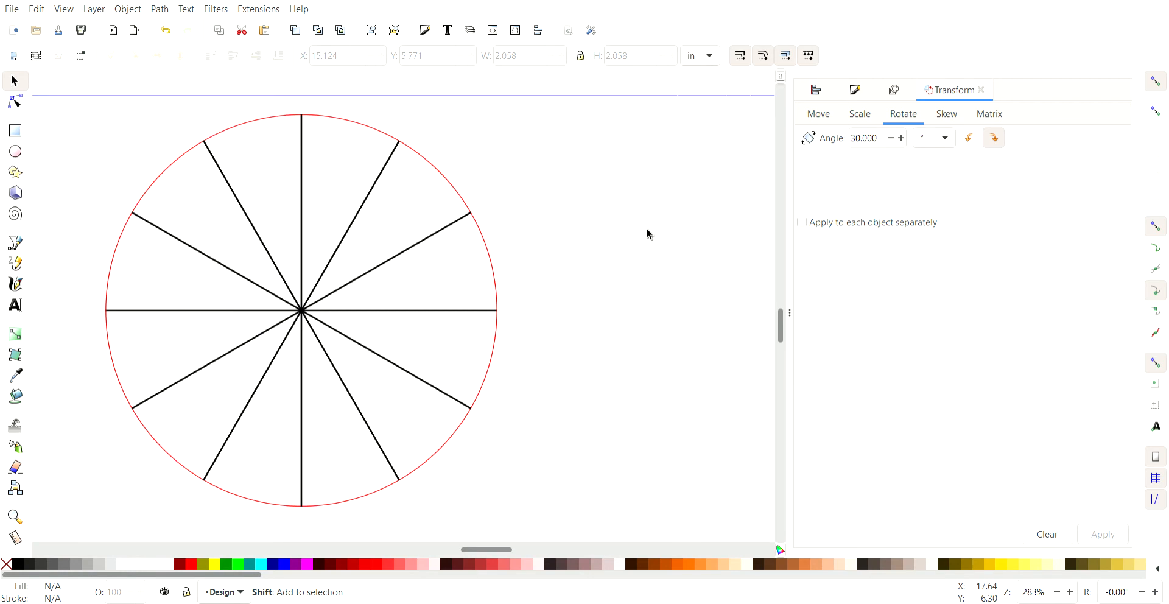
click(407, 190)
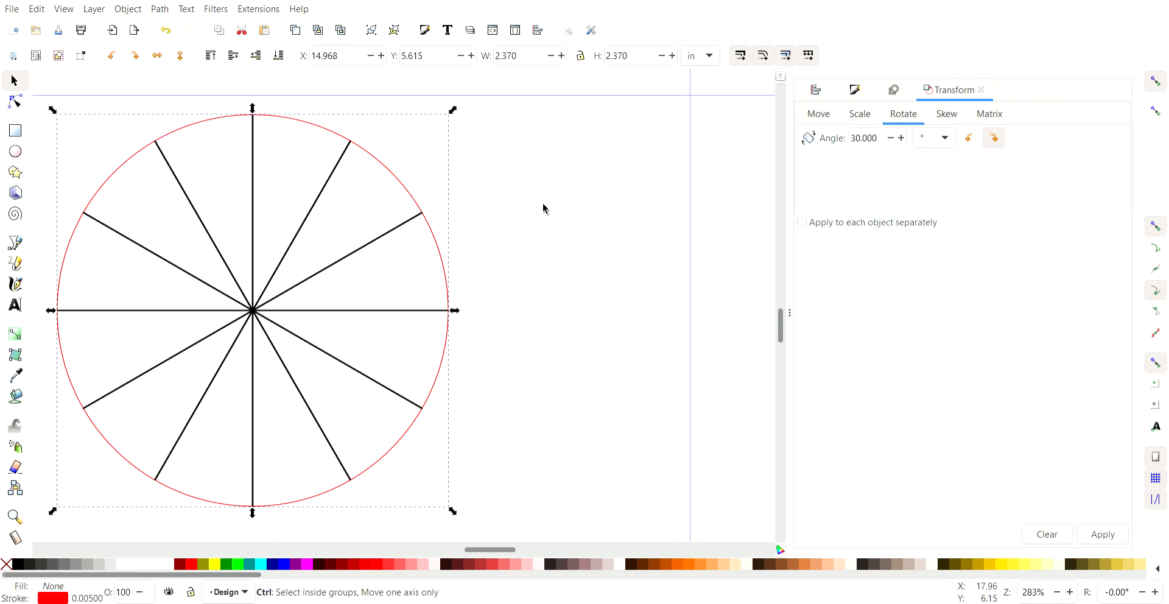
drag(399, 183, 810, 170)
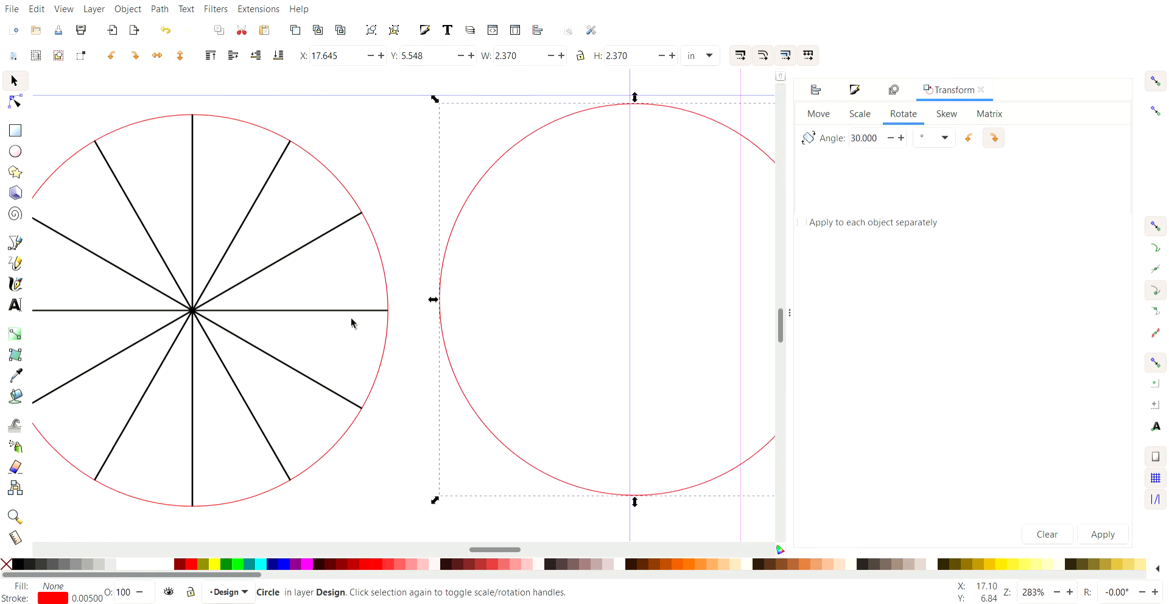
Step: Center a copy of the divided circle's horizontal line on the second circle, both horizontally and vertically
click(352, 318)
shift+click(350, 311)
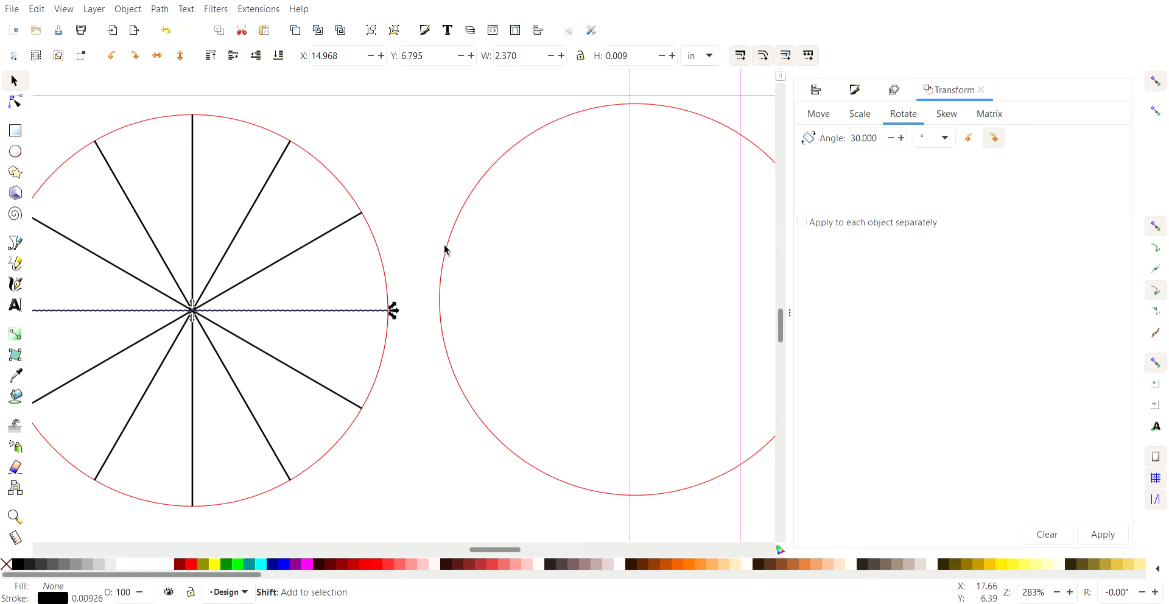
shift+click(451, 254)
click(817, 89)
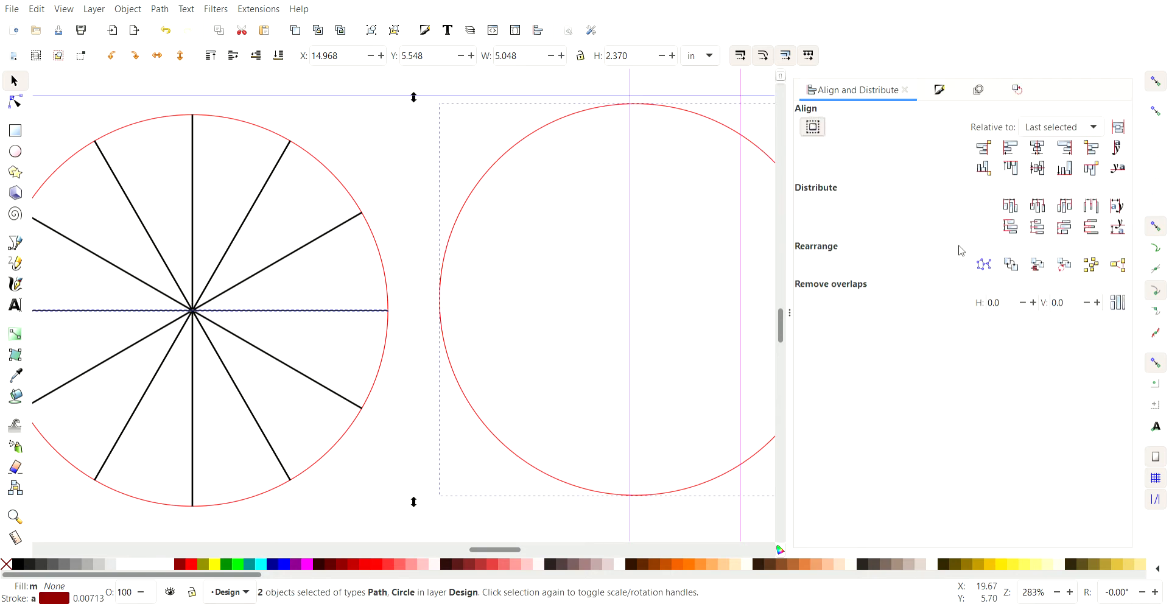
click(1038, 148)
click(1038, 168)
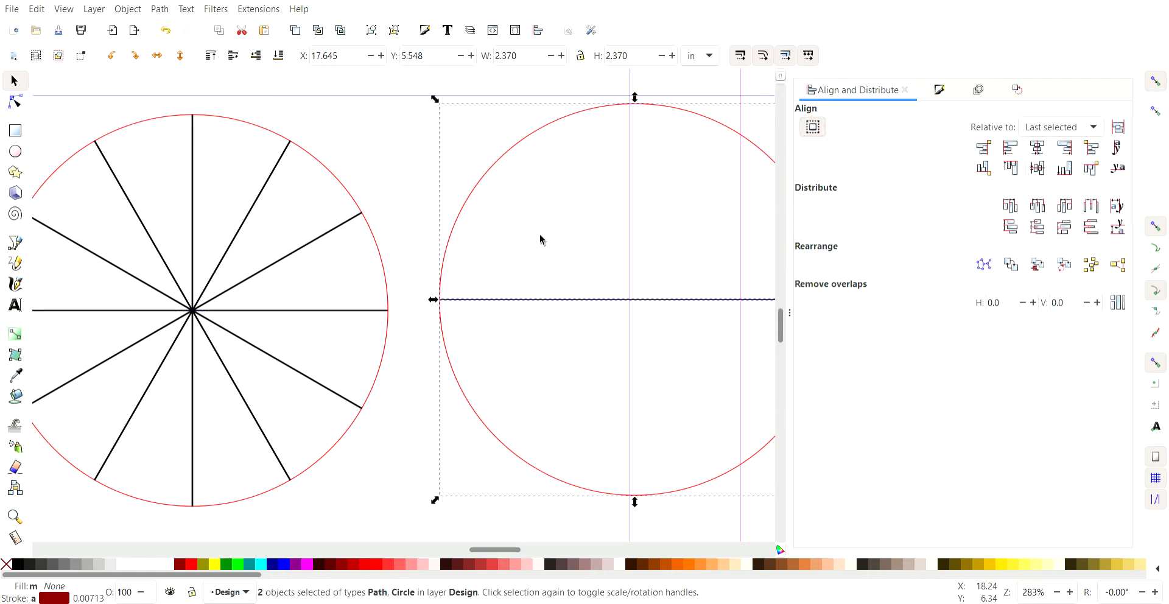
scroll(541, 239, right, 4)
click(513, 313)
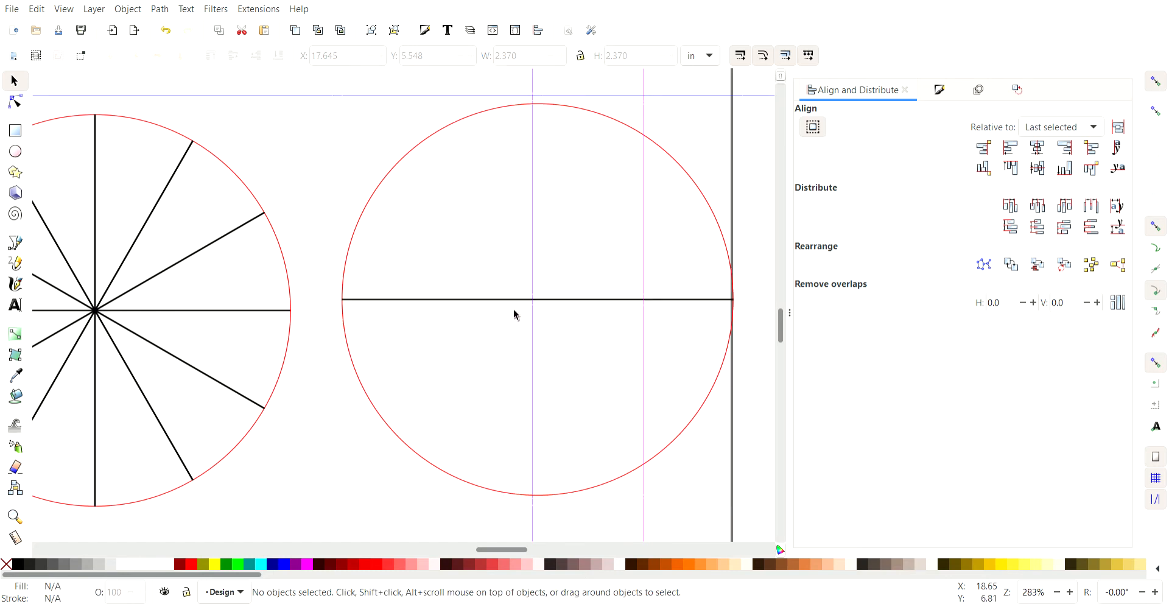
Step: Duplicate the second circle's horizontal line, set the copy's width to 1.185 in and color its stroke green
click(457, 300)
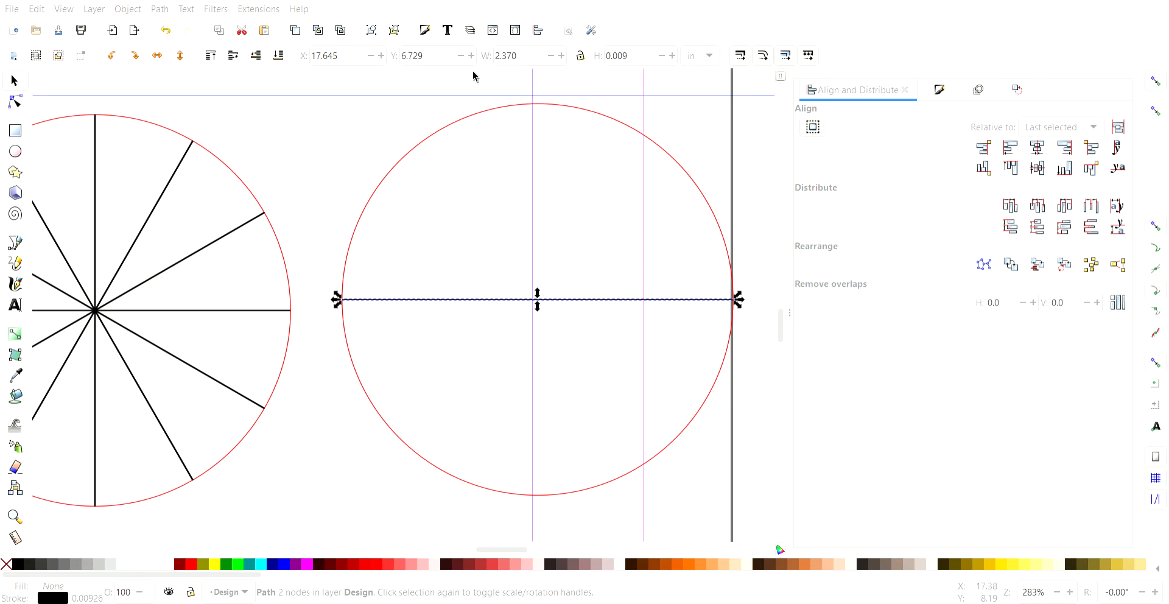
drag(525, 60, 375, 37)
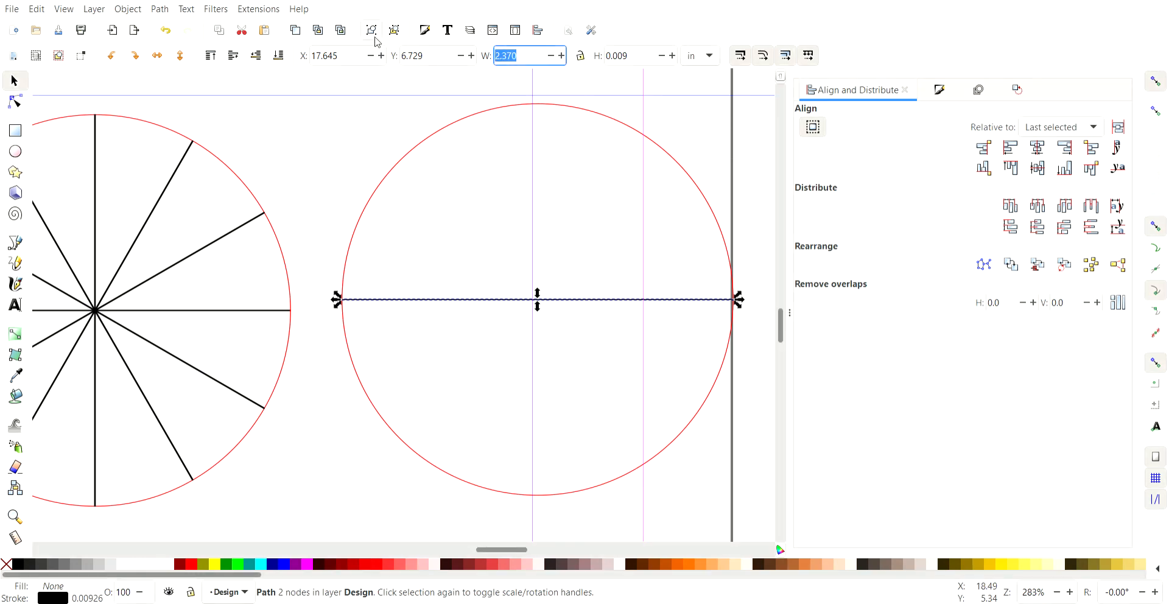
text(1.185)
key(Return)
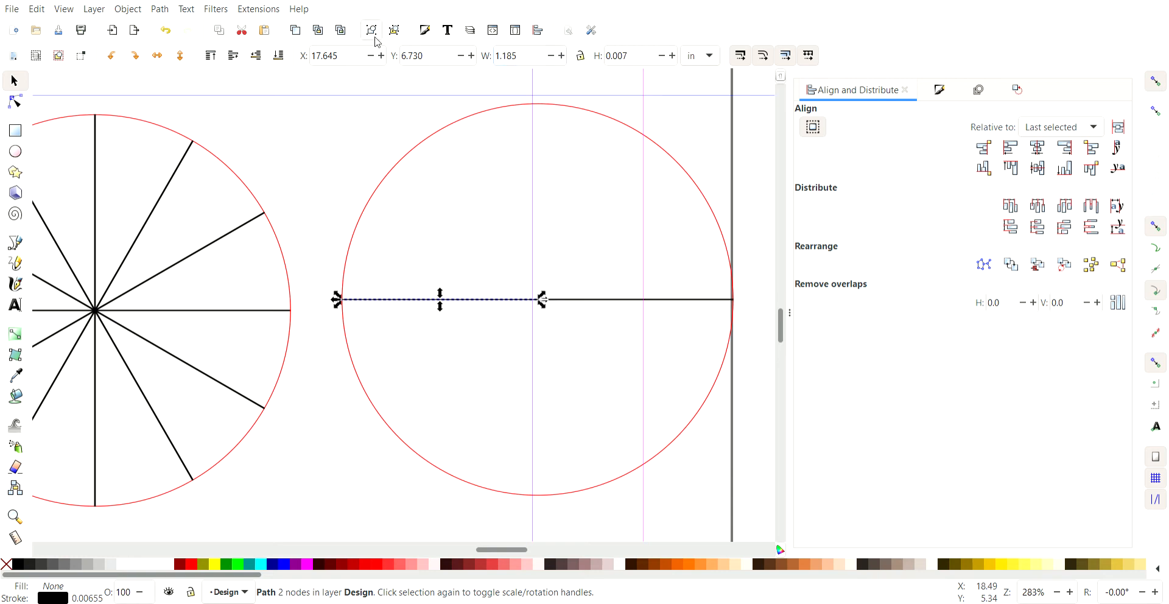
shift+click(237, 566)
click(571, 324)
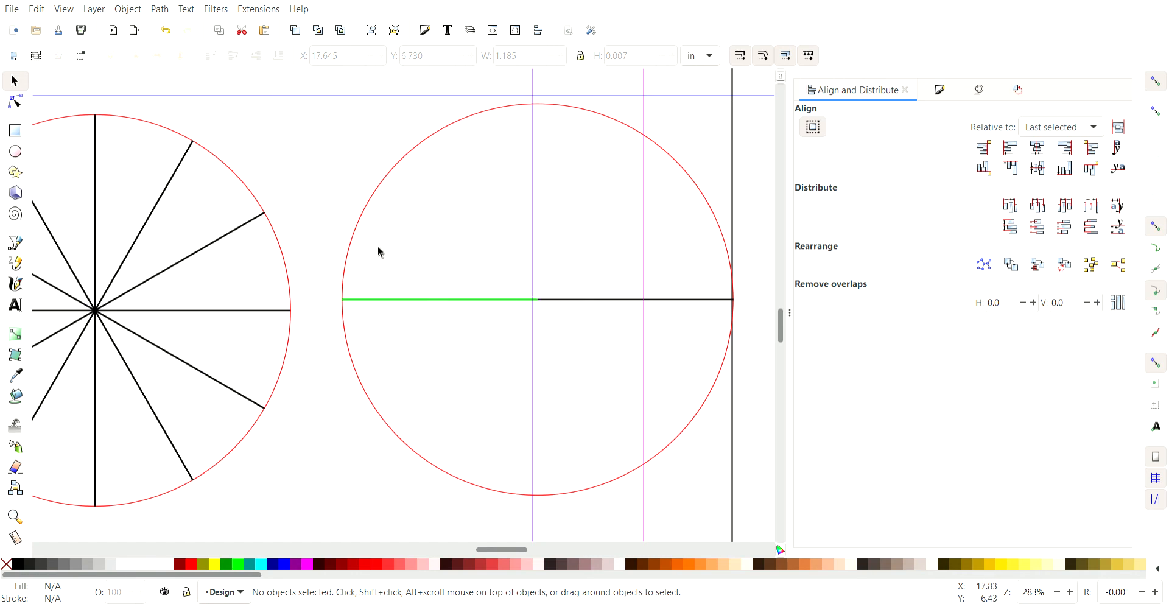
Step: Duplicate the green radius line, rotate the copy 30° counterclockwise and move its upper end to the second circle's center
click(476, 299)
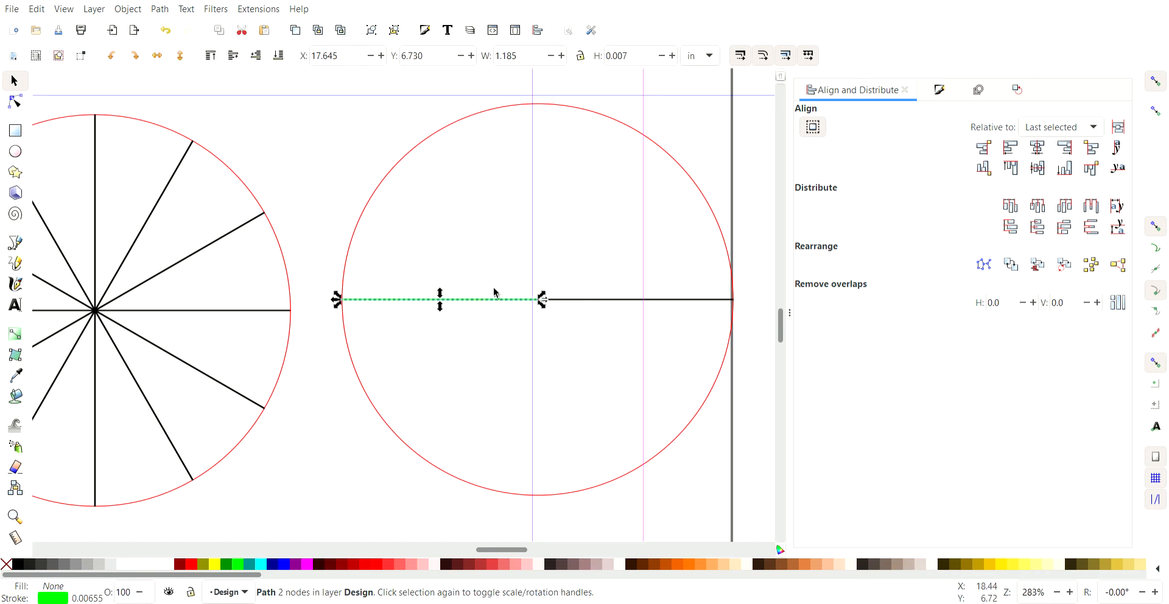
click(1015, 93)
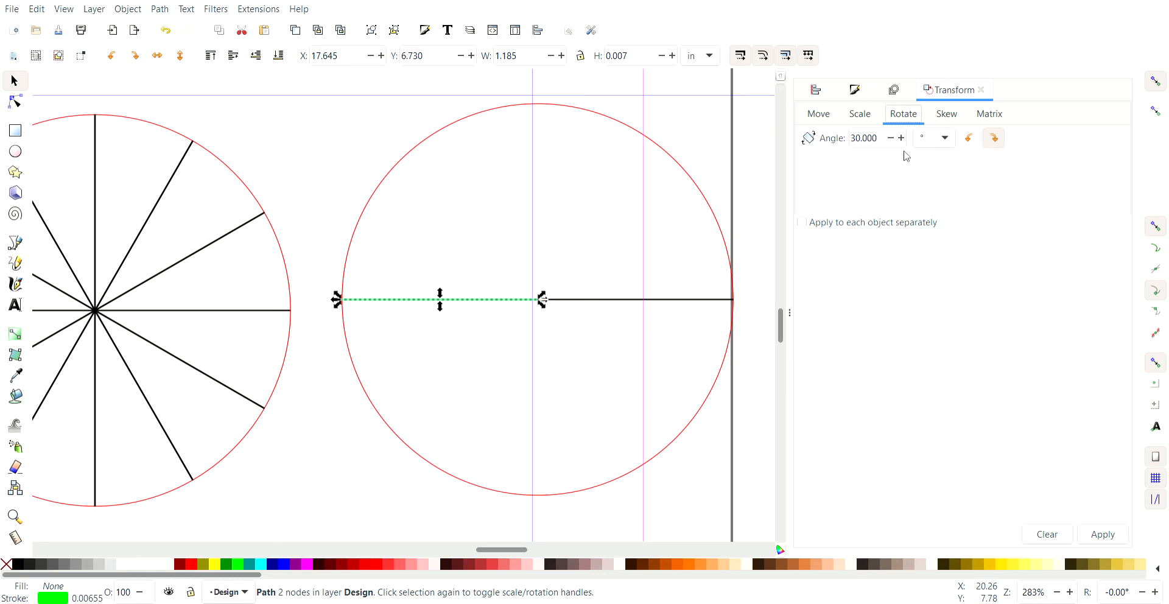
click(968, 140)
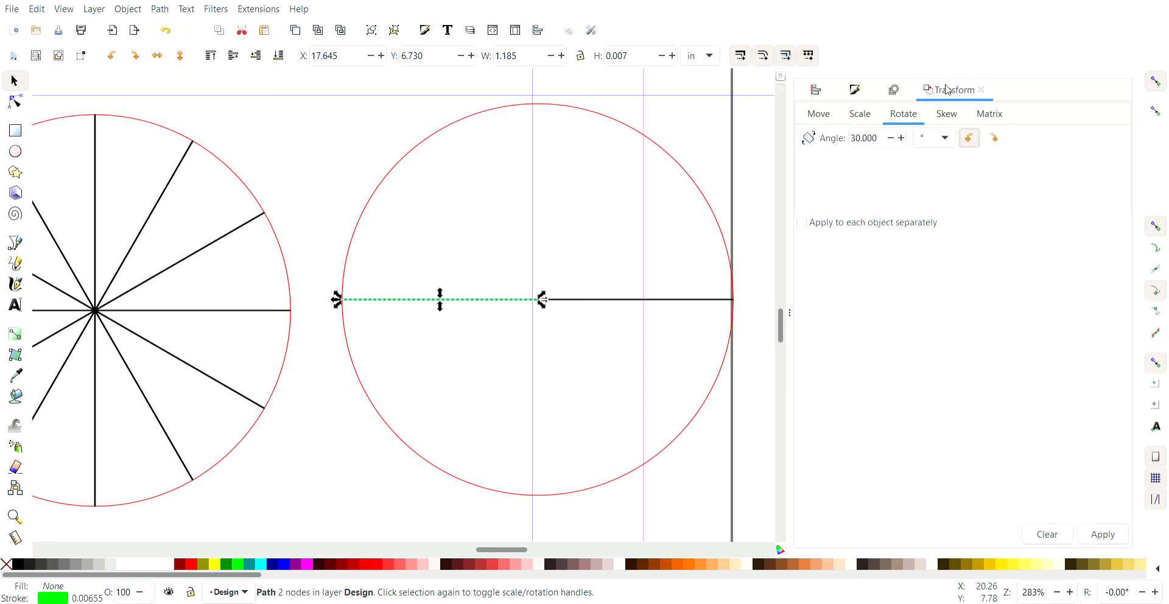
click(1110, 535)
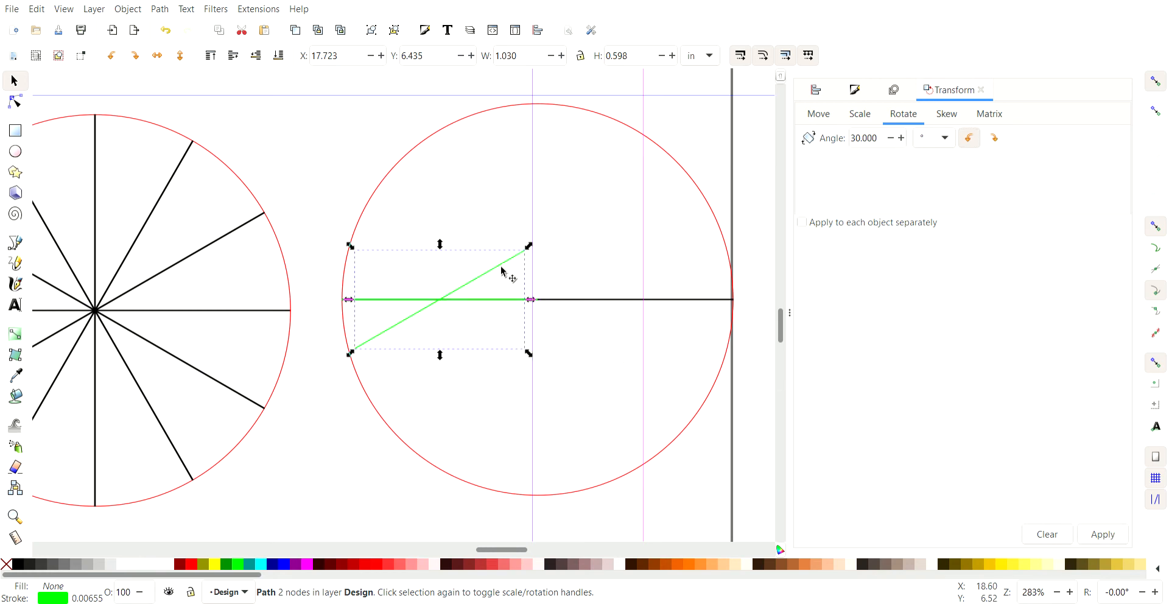
drag(509, 271, 521, 317)
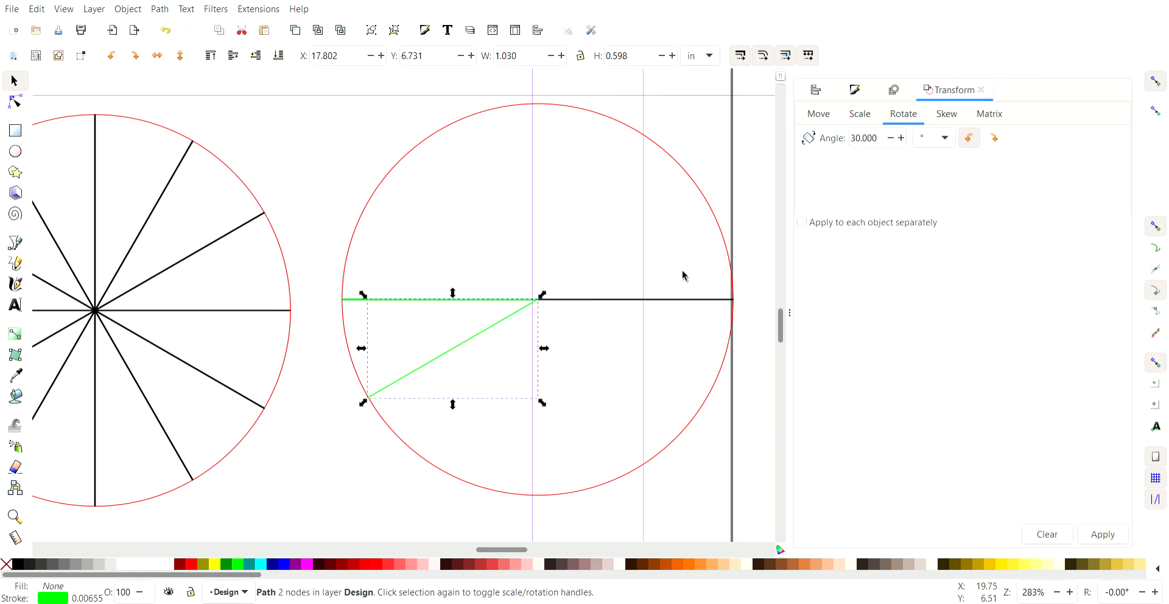
Step: Duplicate the two green radius lines and rotate the copies 30° counterclockwise twice, moving their shared end back to the second circle's center after each rotation
shift+click(394, 303)
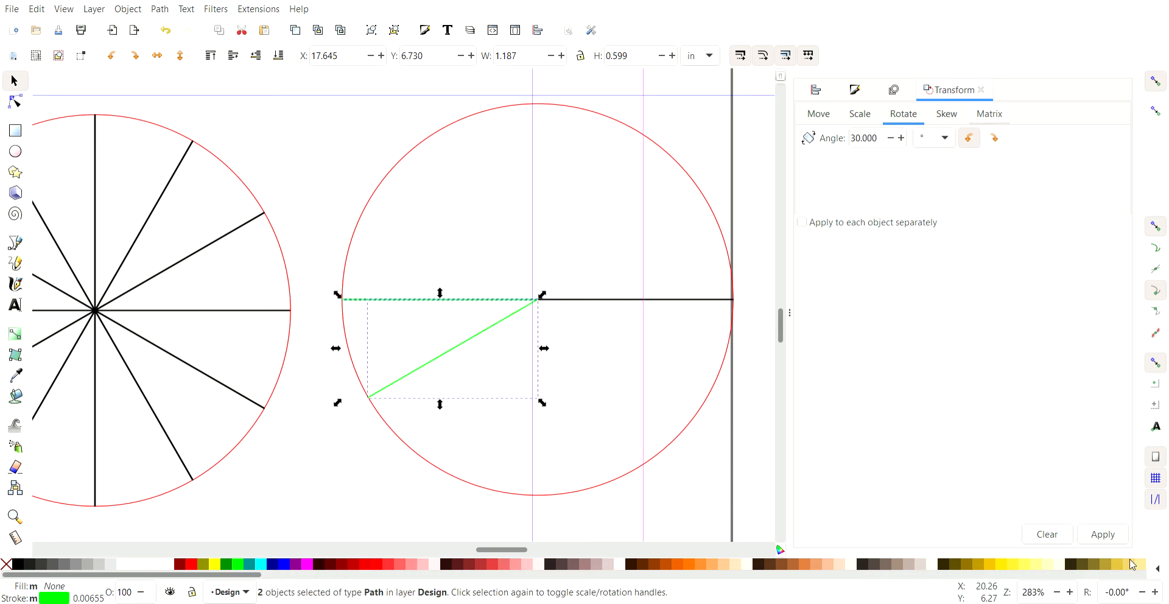
click(1119, 532)
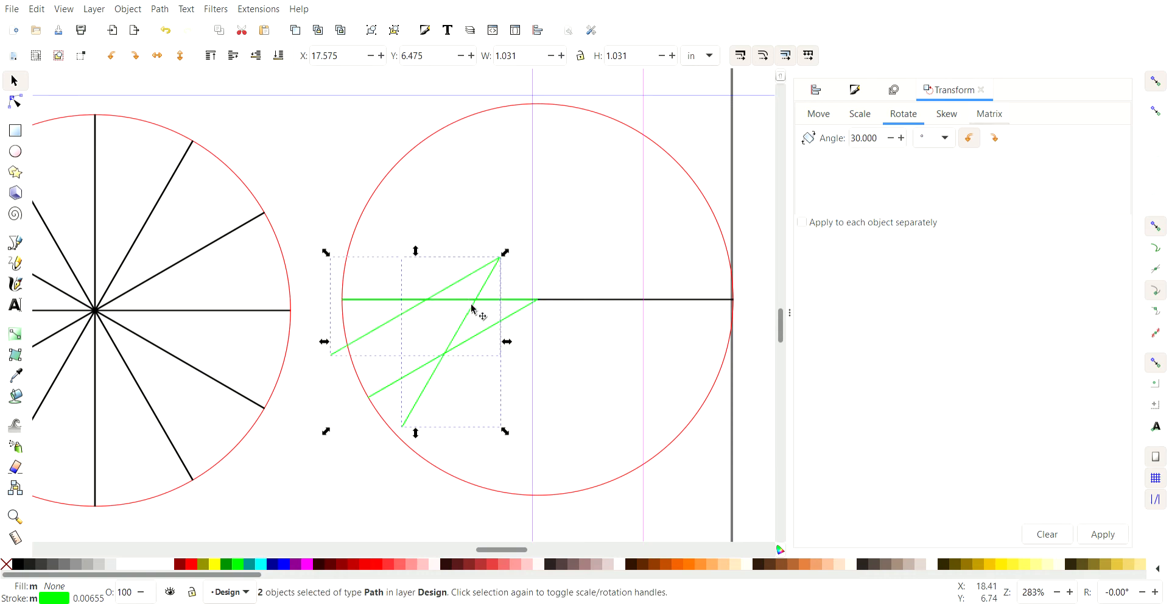
drag(472, 308, 511, 359)
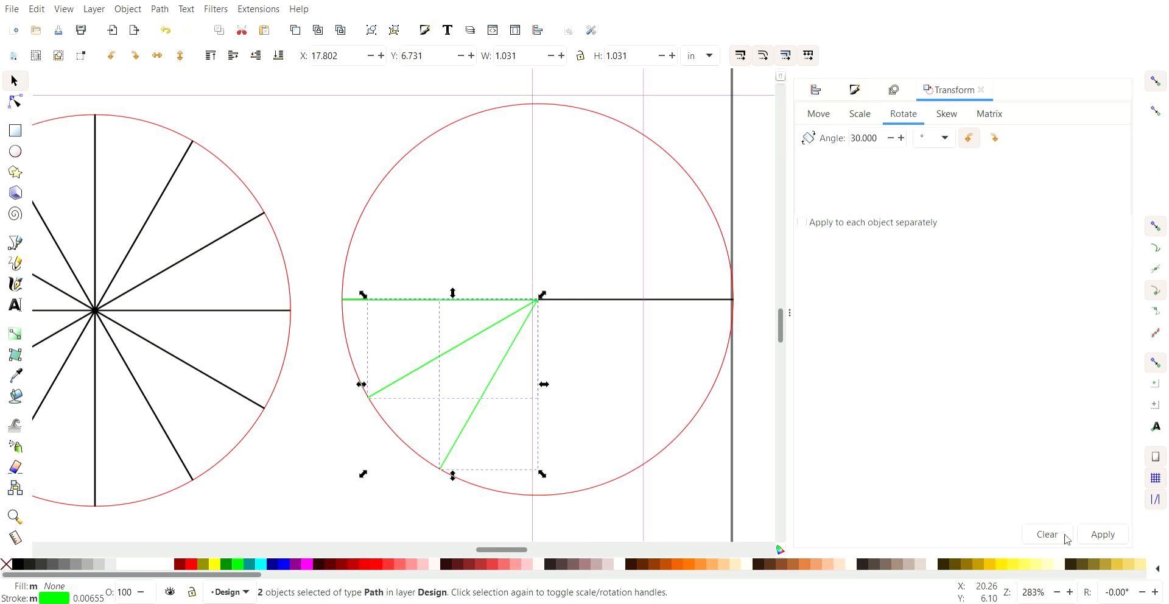
click(1104, 536)
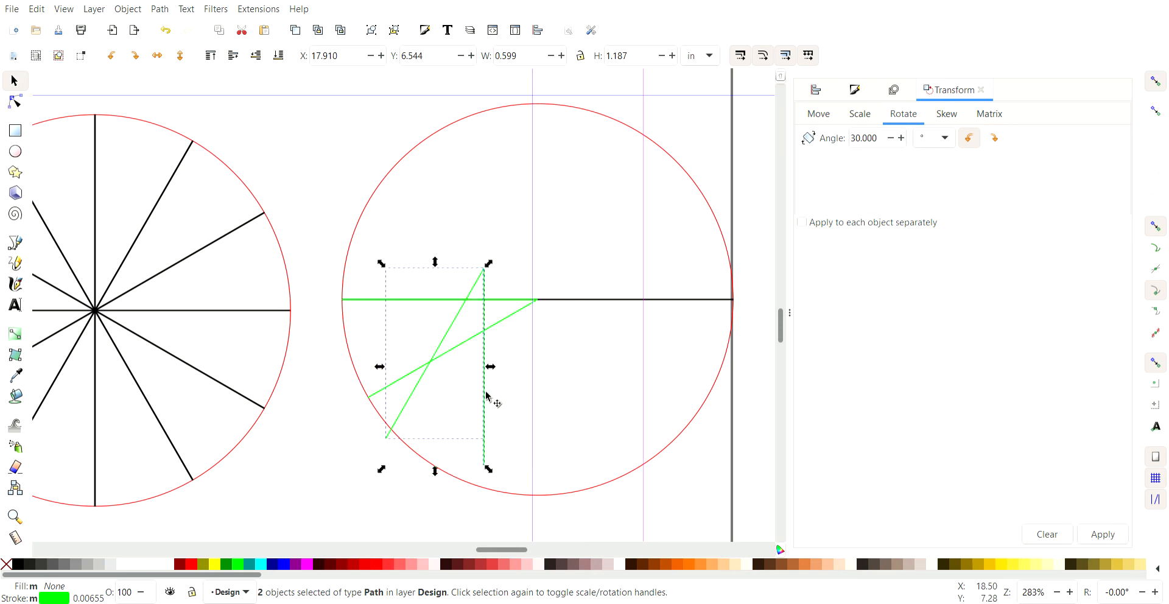
drag(496, 397, 543, 433)
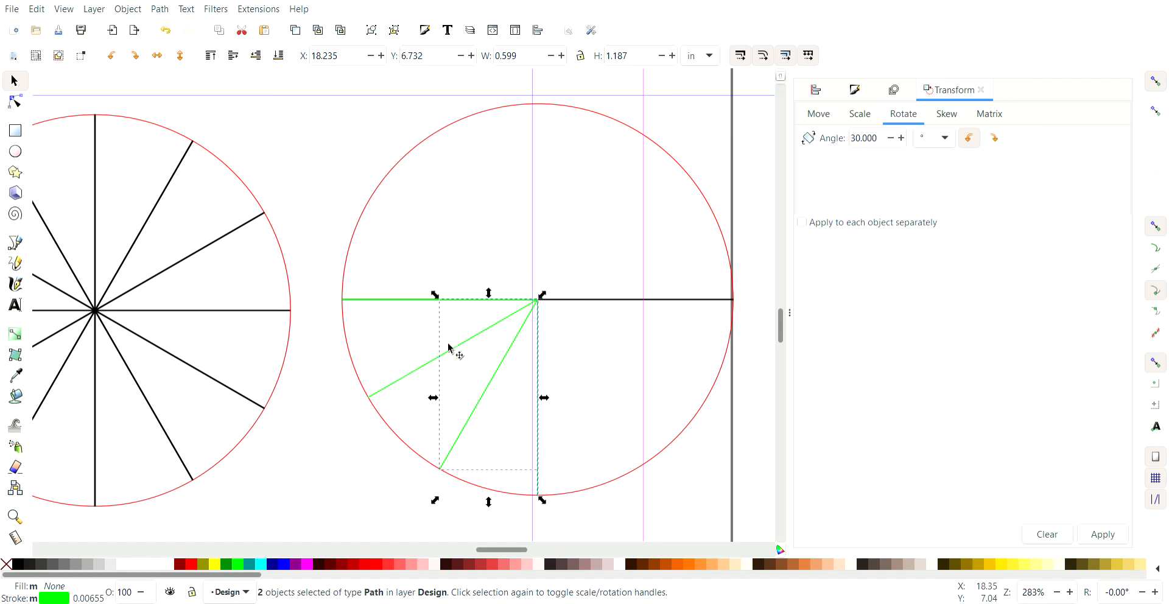
key(shift)
shift+click(417, 373)
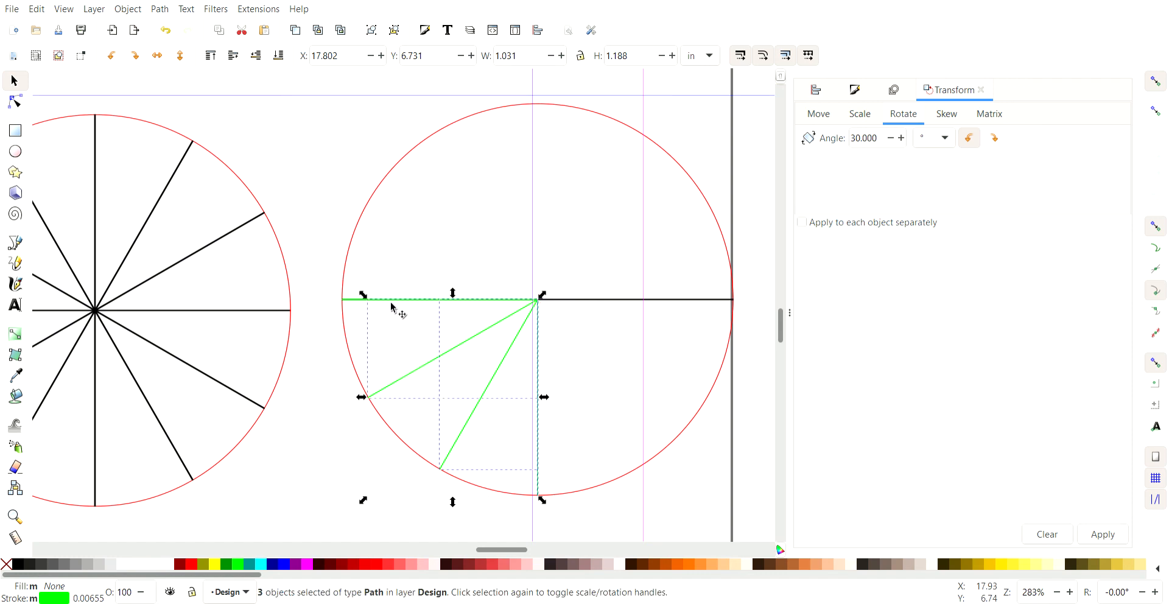
shift+click(394, 299)
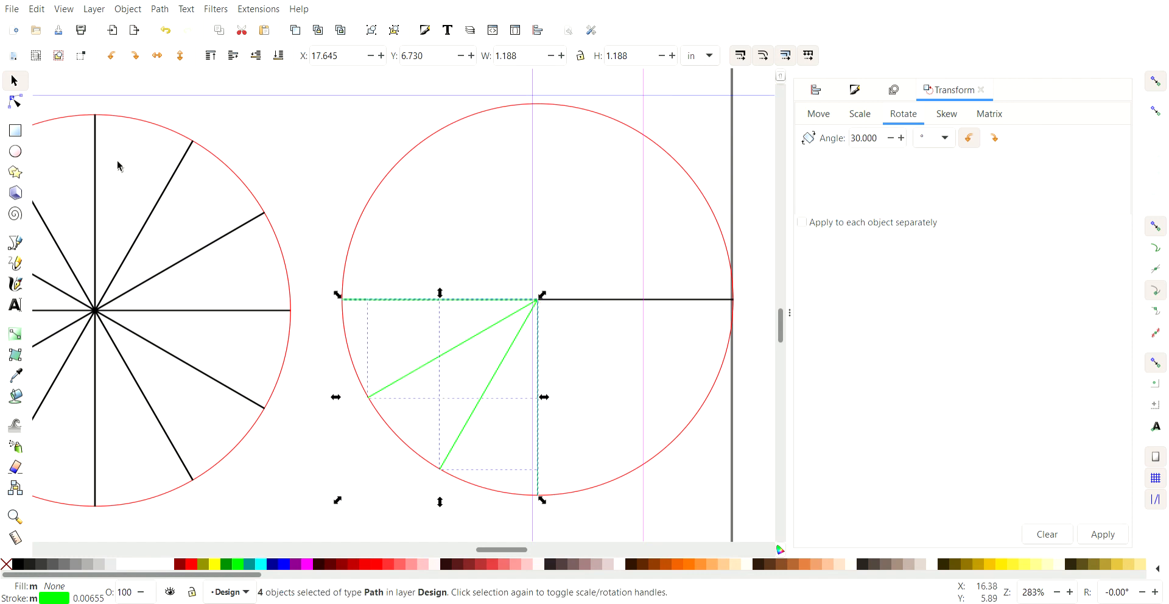
click(306, 221)
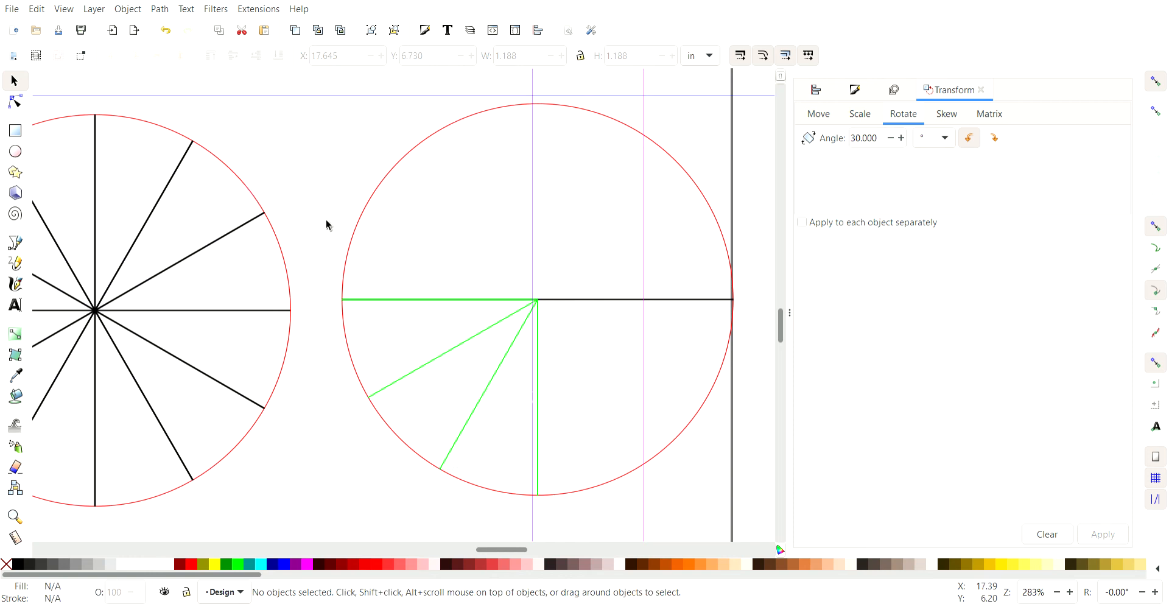
Step: Duplicate the horizontal, 30° and 60° green radius lines, flip the copies horizontally and move them to the center as the mirrored lower-right half
click(461, 302)
shift+click(475, 335)
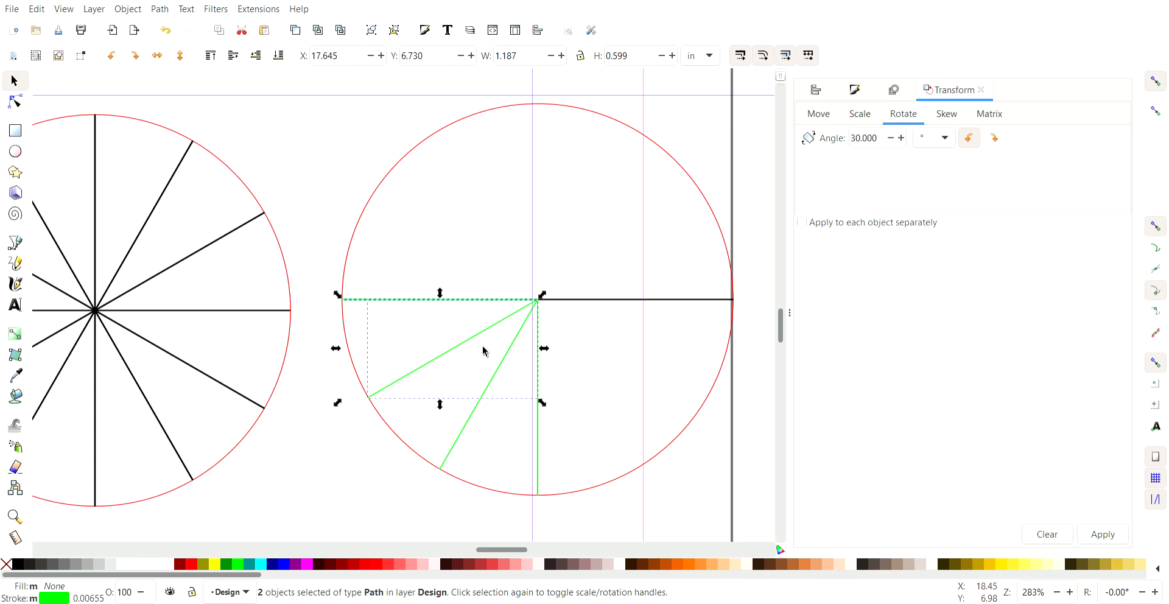
shift+click(504, 369)
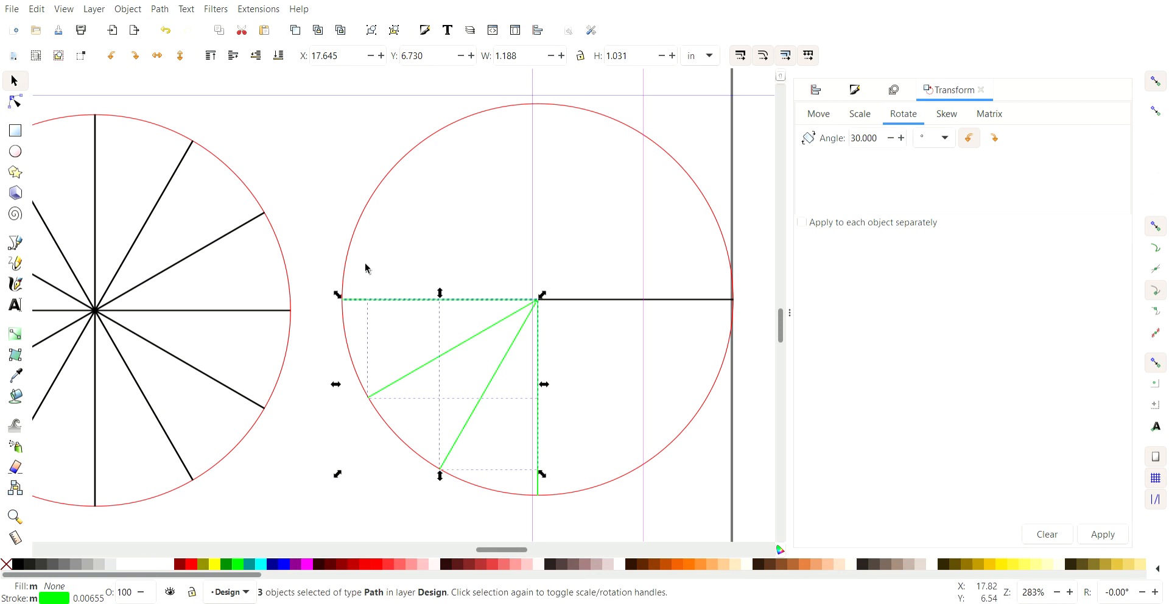
click(157, 55)
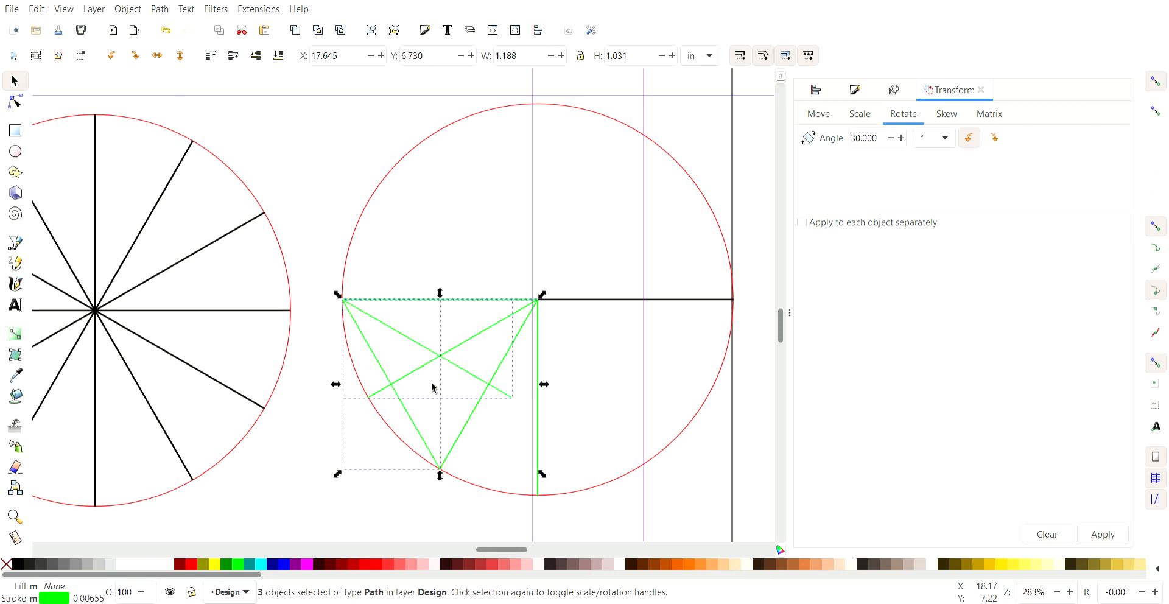
drag(420, 349, 629, 350)
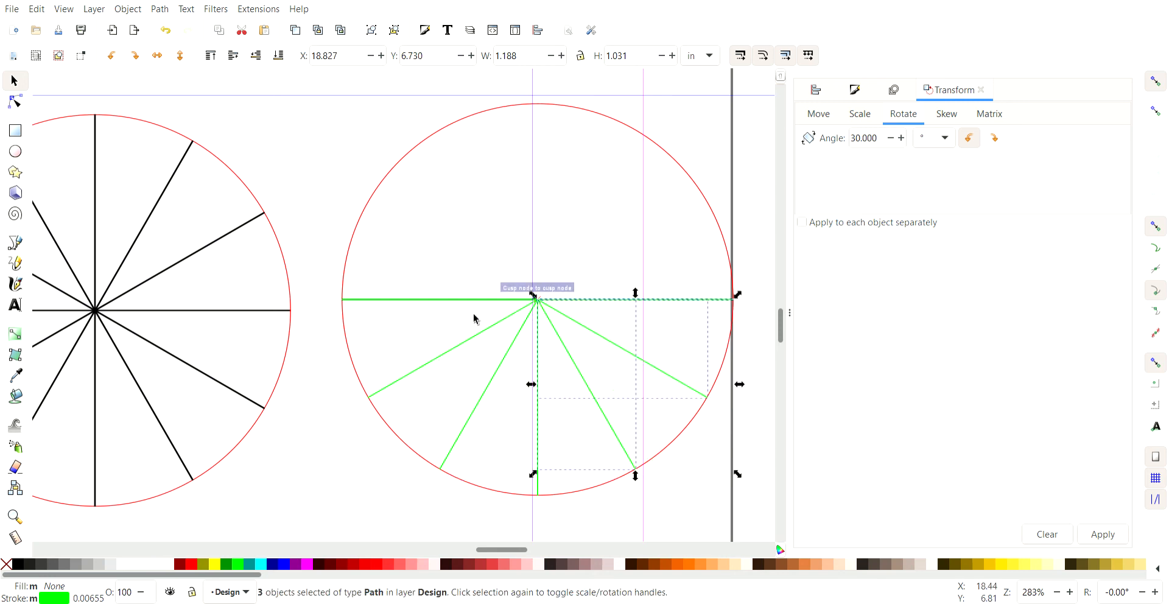
Step: Delete the black horizontal diameter line lying beneath the green radius lines of the second circle
click(410, 281)
scroll(390, 304, up, 6)
click(384, 332)
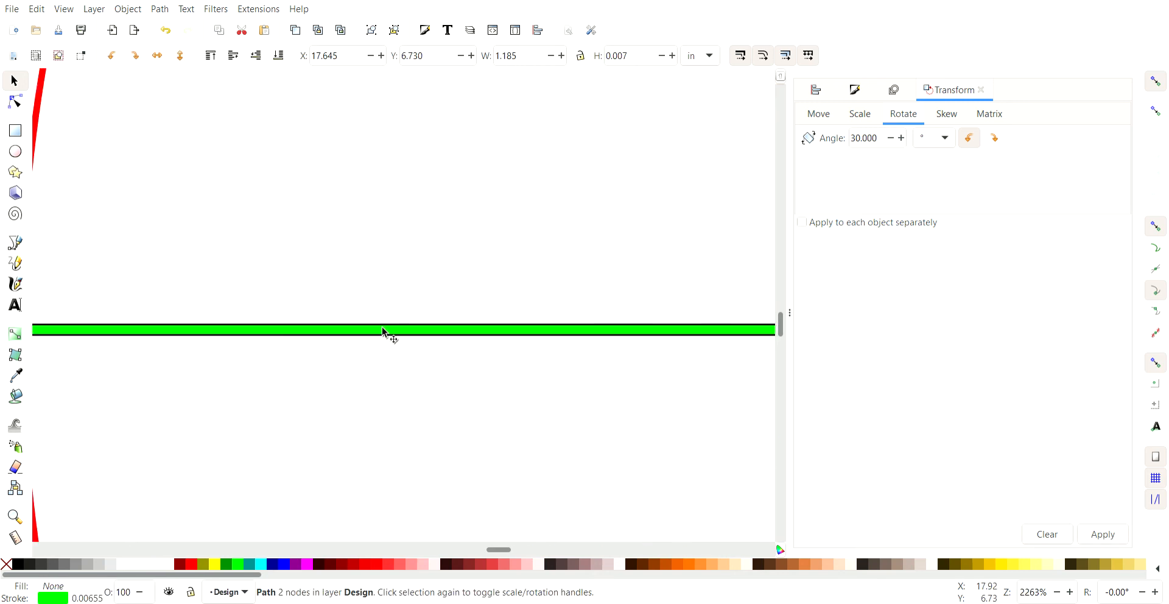
alt+click(382, 328)
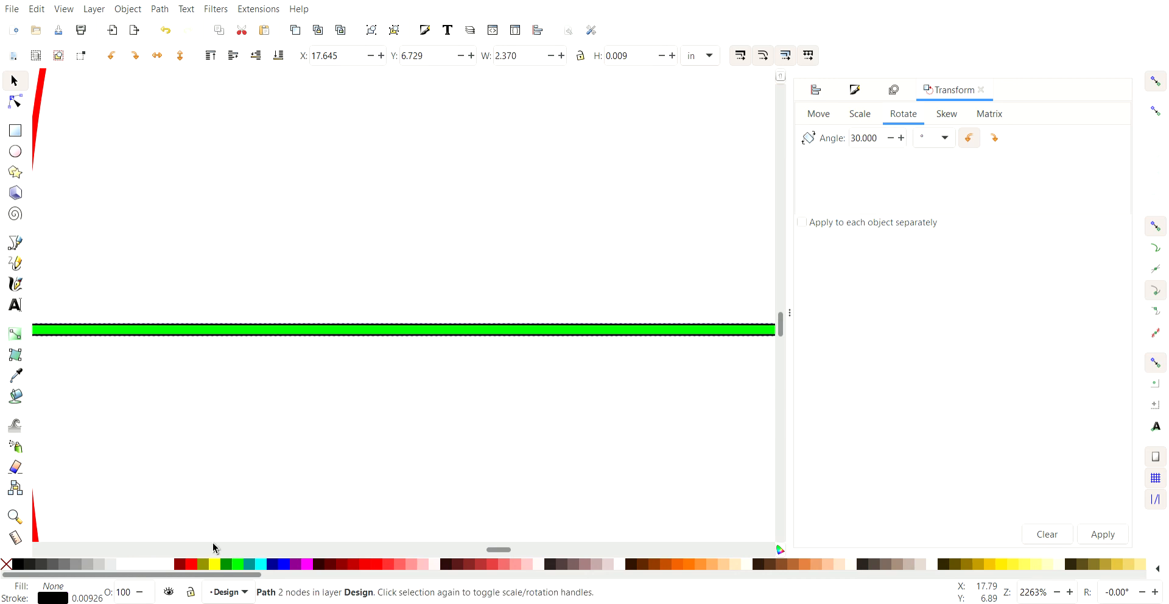
key(Escape)
scroll(373, 208, down, 6)
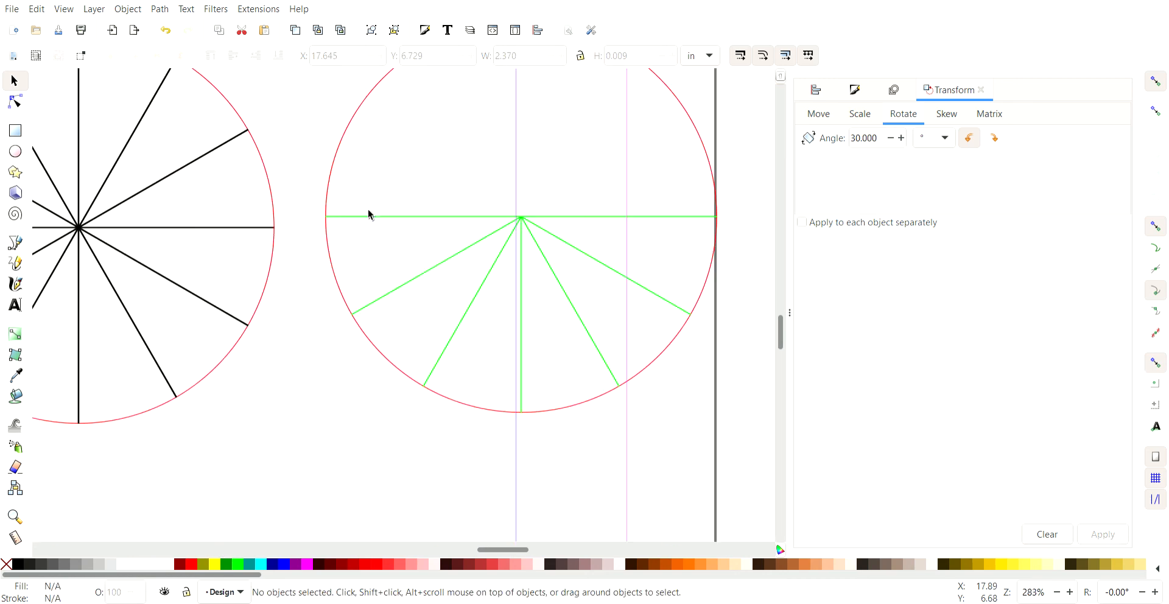
Step: Examine the green radius lines in the second circle's lower half and their junction at its center
scroll(368, 210, right, 4)
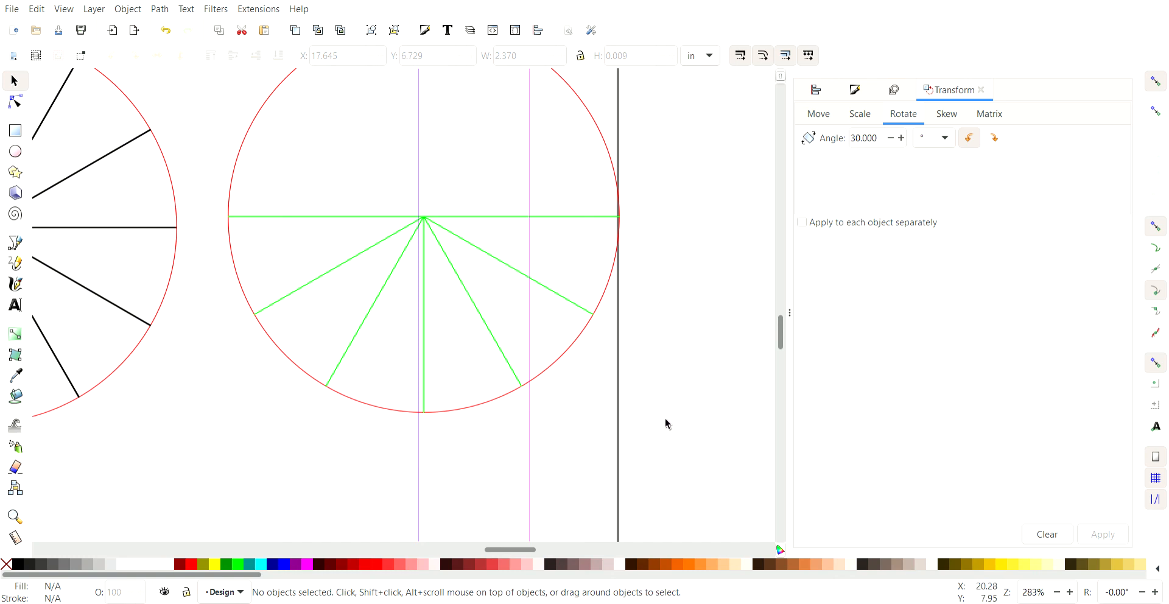
drag(665, 420, 184, 183)
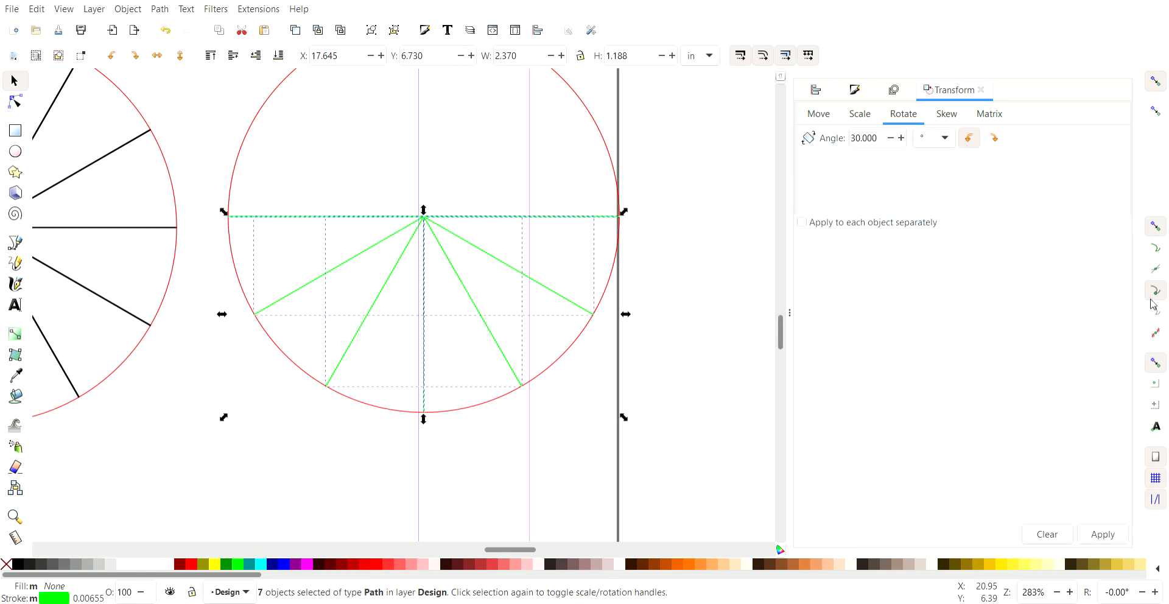
click(211, 141)
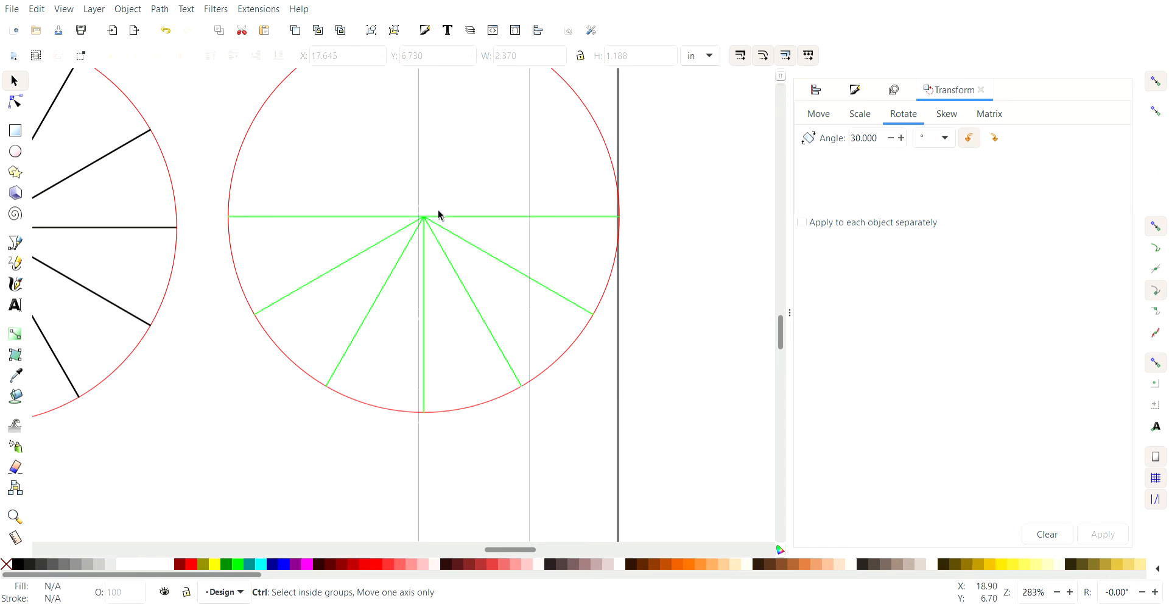
scroll(437, 207, up, 6)
scroll(333, 308, down, 7)
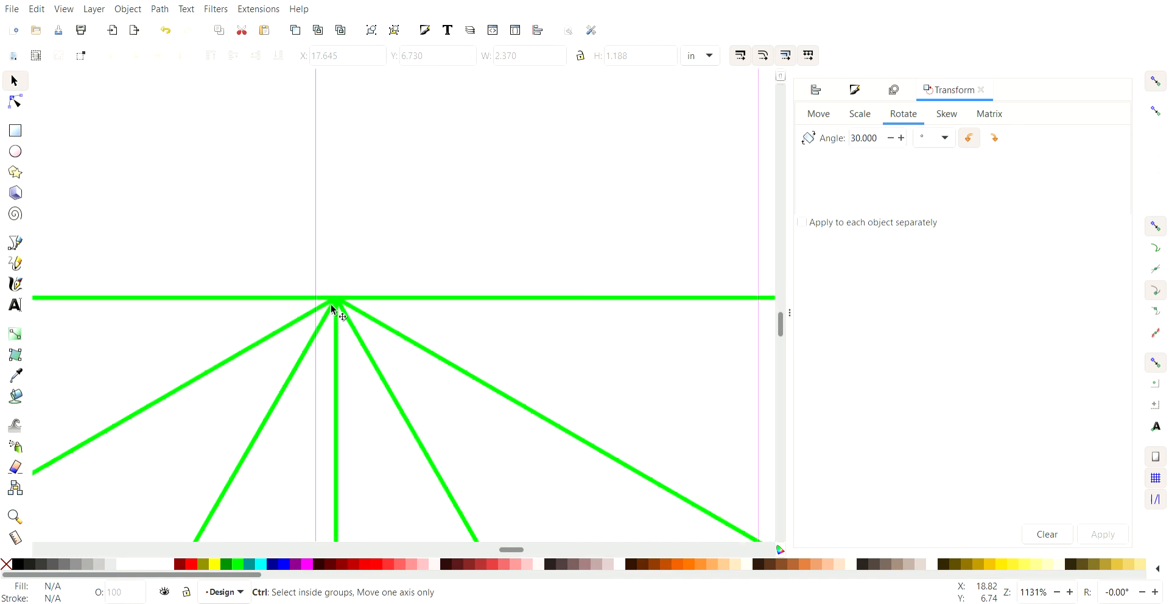
scroll(383, 348, left, 3)
scroll(390, 349, left, 1)
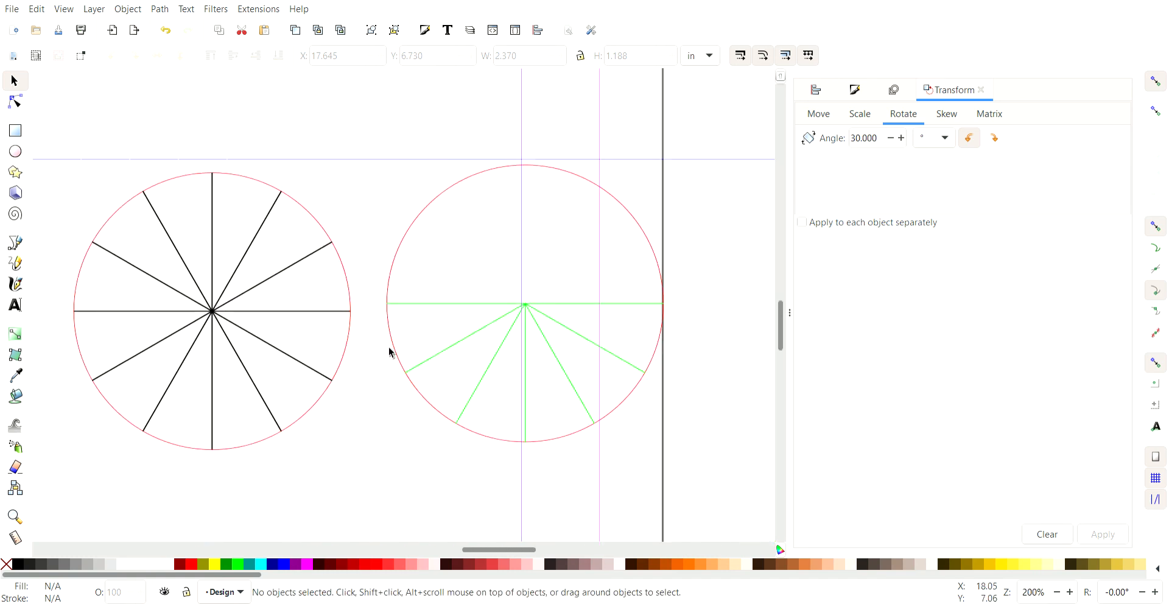